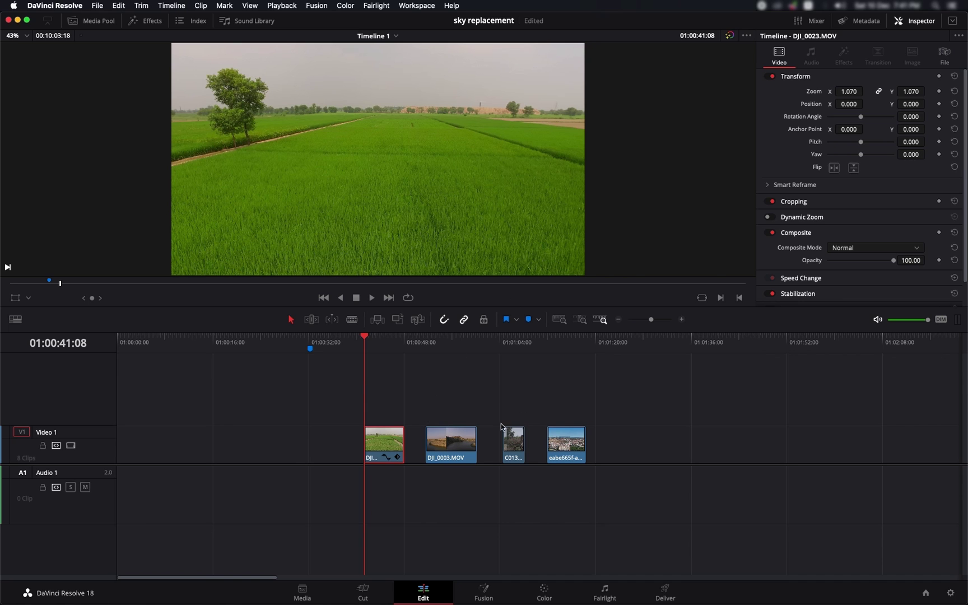
Step: Preview the rice-field clip, then bring it into the Color page with the primaries node
mouse_move(377, 347)
mouse_down()
mouse_move(384, 347)
mouse_move(365, 347)
mouse_up()
click(550, 588)
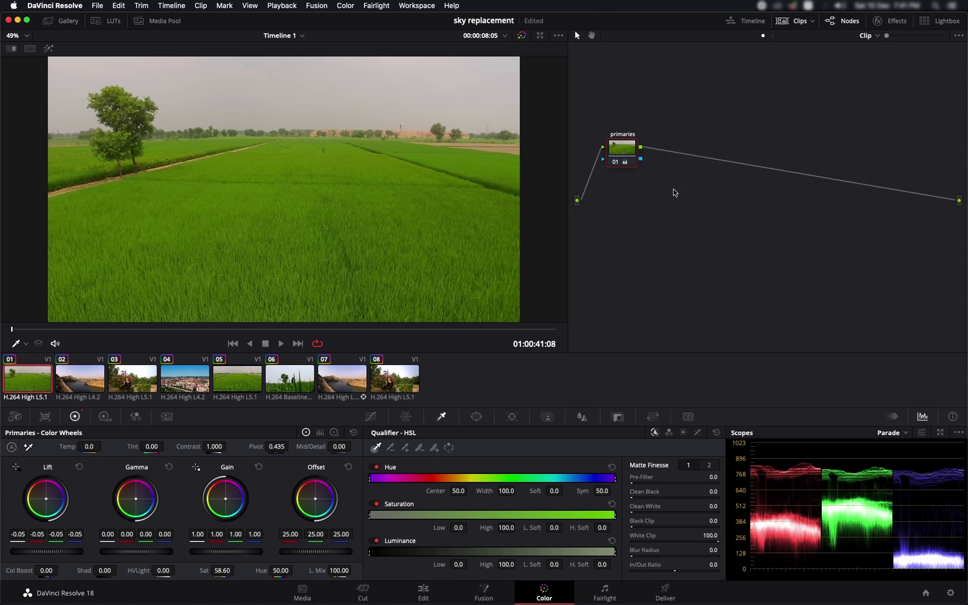
drag(613, 143, 619, 144)
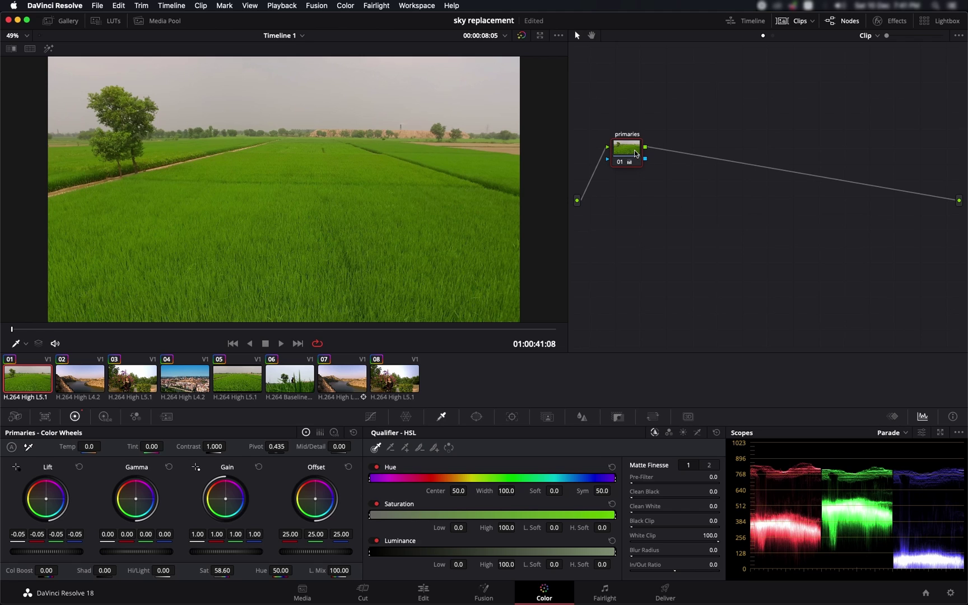
drag(635, 153, 629, 157)
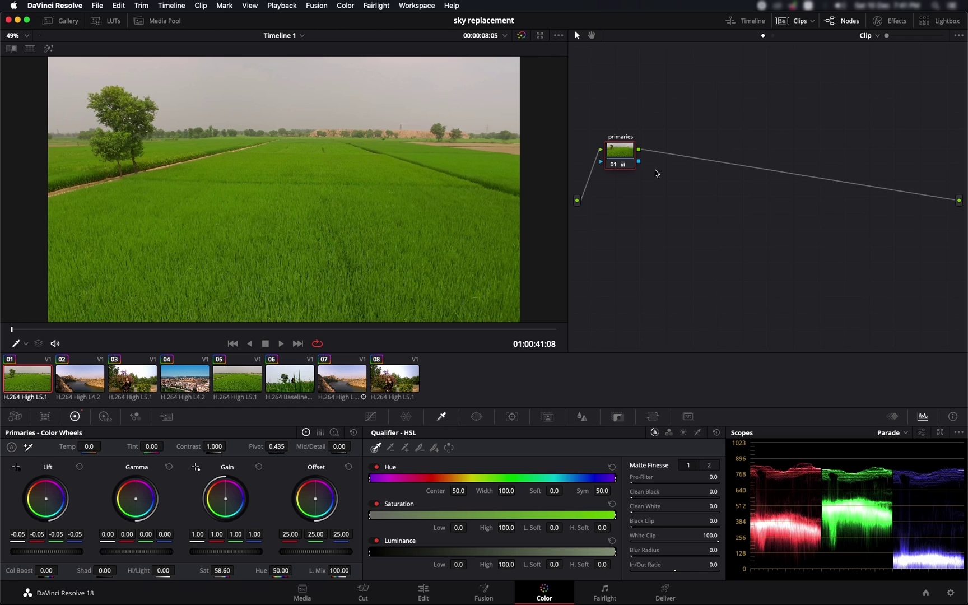
Step: Add a serial node after primaries and label it 'mask'
key(alt+s)
right_click(665, 152)
click(678, 173)
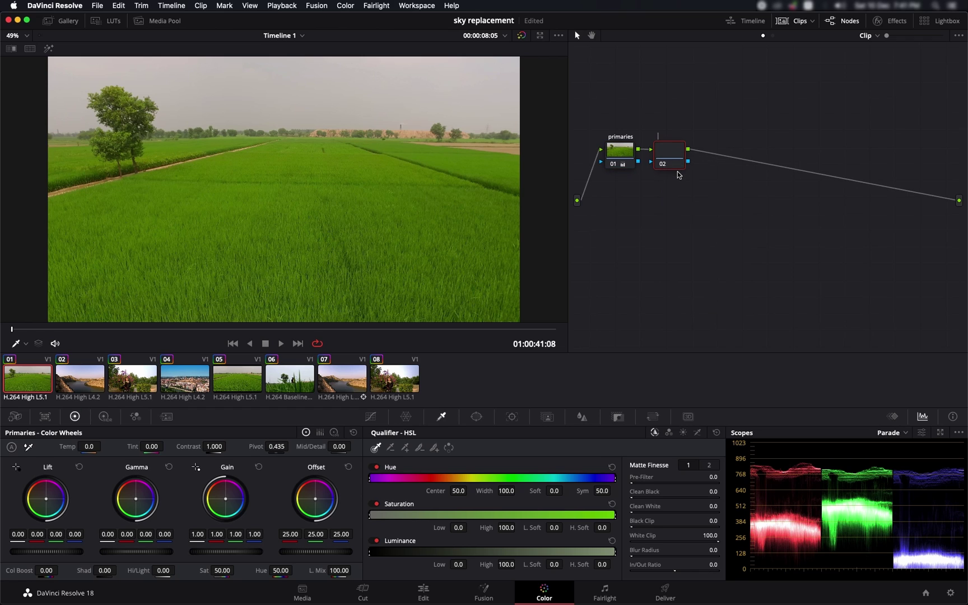
text(mask)
key(Return)
drag(679, 160, 682, 166)
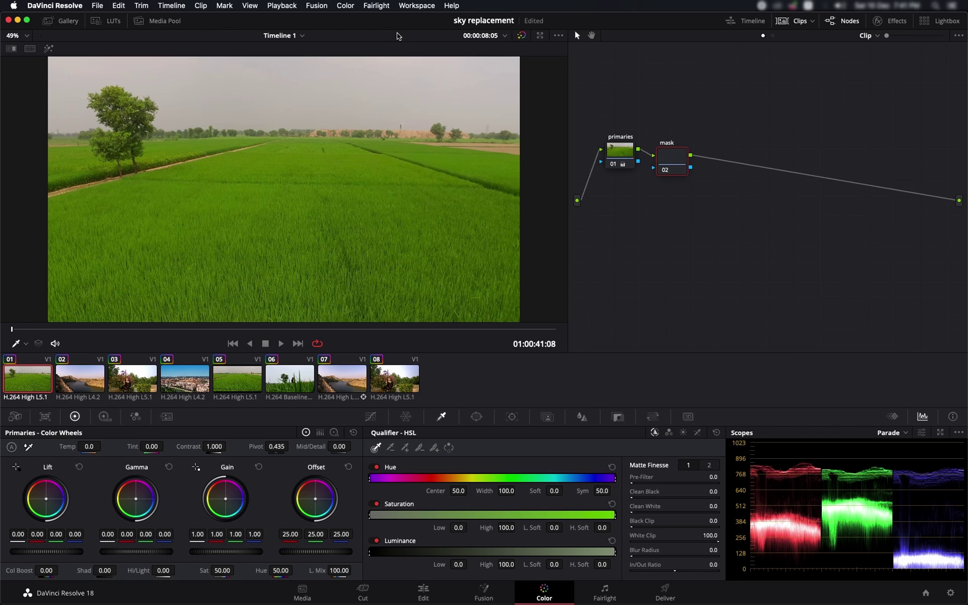
Step: Browse the node commands without adding anything, then nudge the mask node down
click(349, 8)
mouse_move(381, 18)
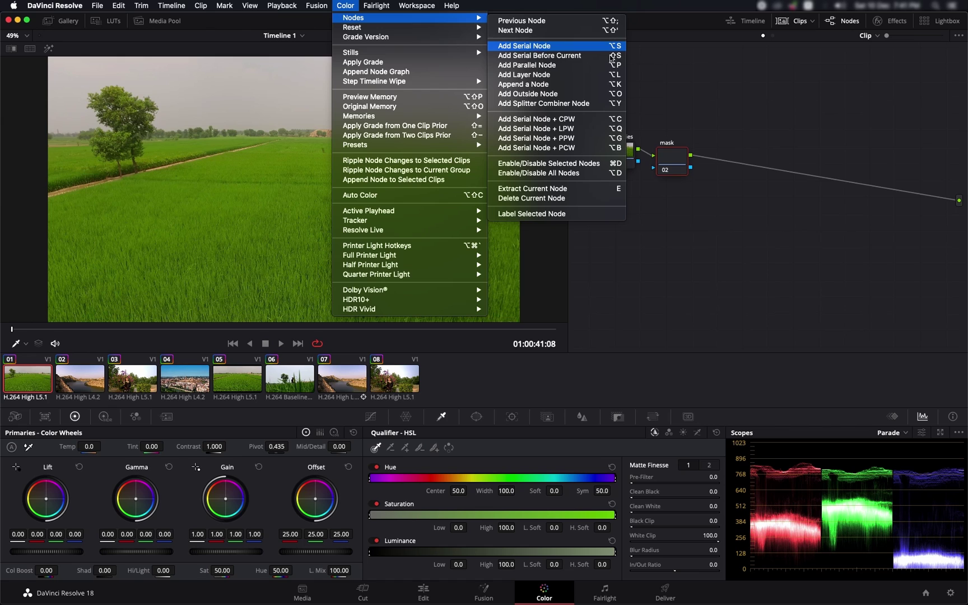
key(Escape)
drag(677, 163, 678, 172)
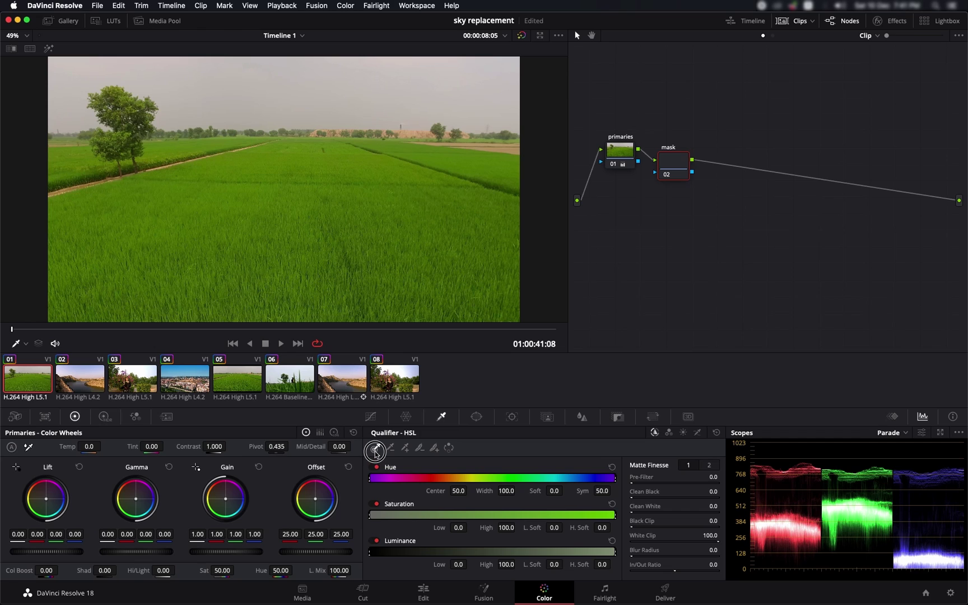
Step: Sample the sky with the qualifier and enable Highlight. Set Blur Radius 18.5 and Clean Black 1.1
drag(289, 70, 330, 74)
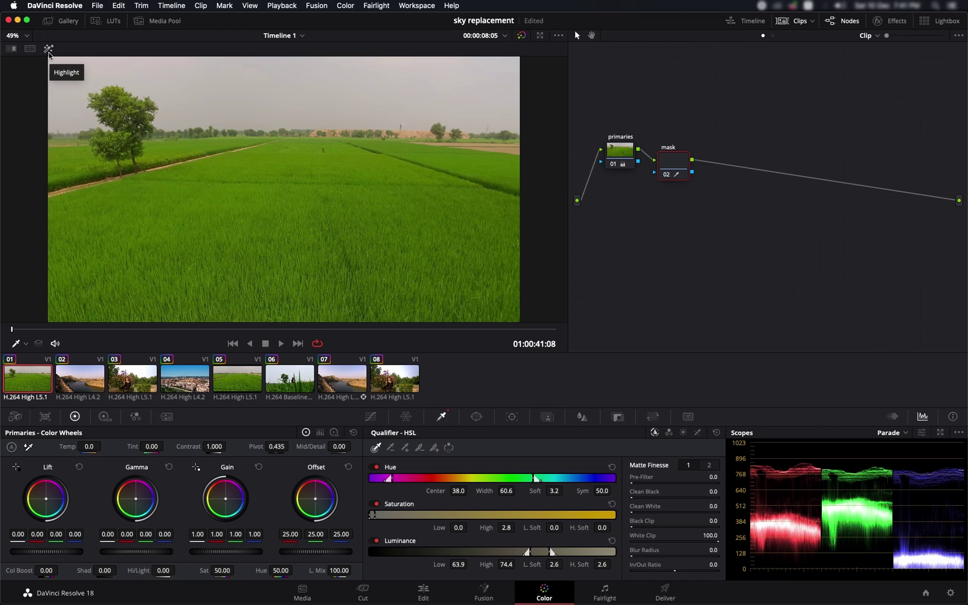
click(48, 50)
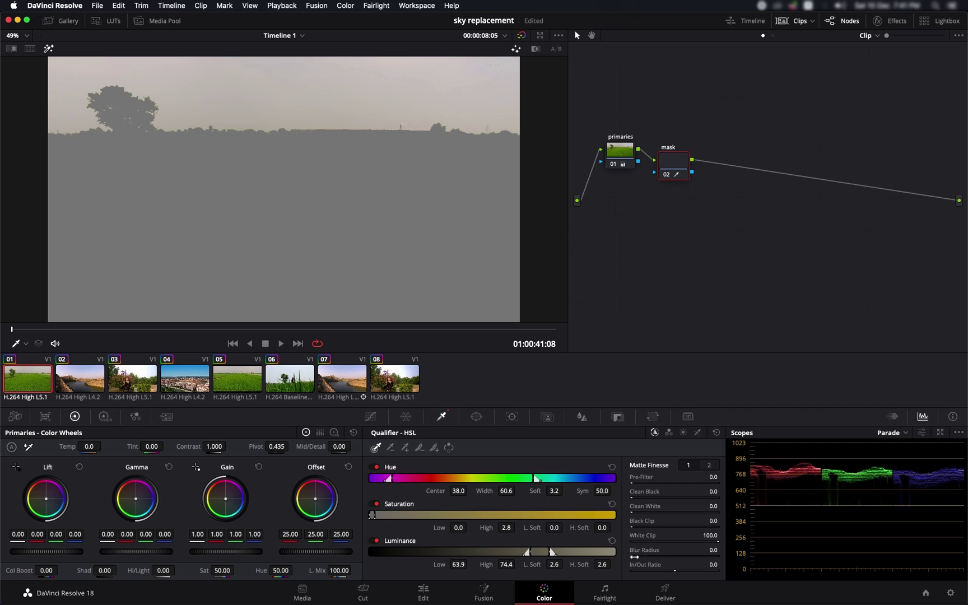
drag(634, 557, 721, 562)
drag(633, 497, 635, 497)
drag(638, 557, 644, 557)
Step: Search the Effects library for 'sky' and drop Sky Replacement into the node graph
click(897, 21)
click(860, 52)
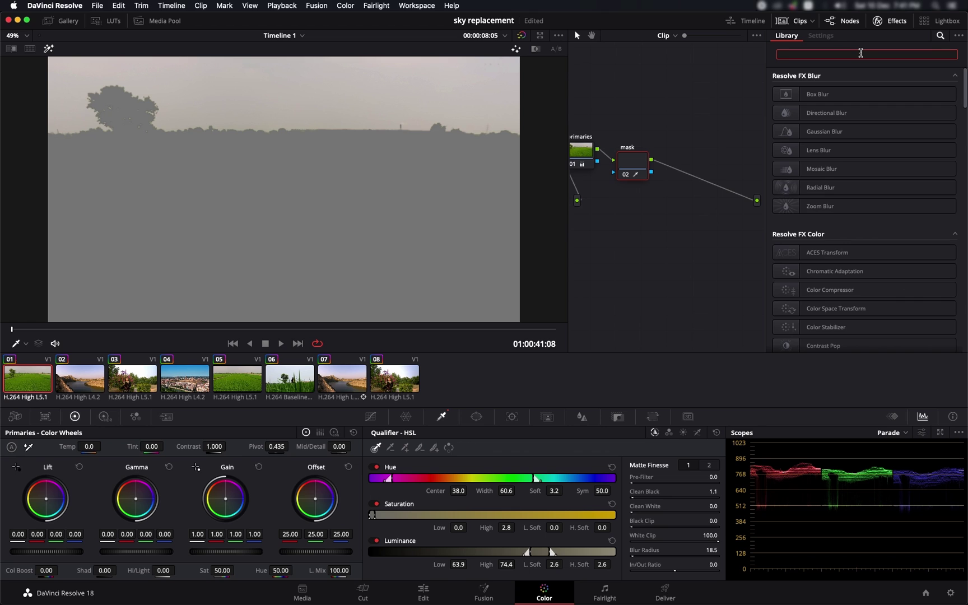
text(sky)
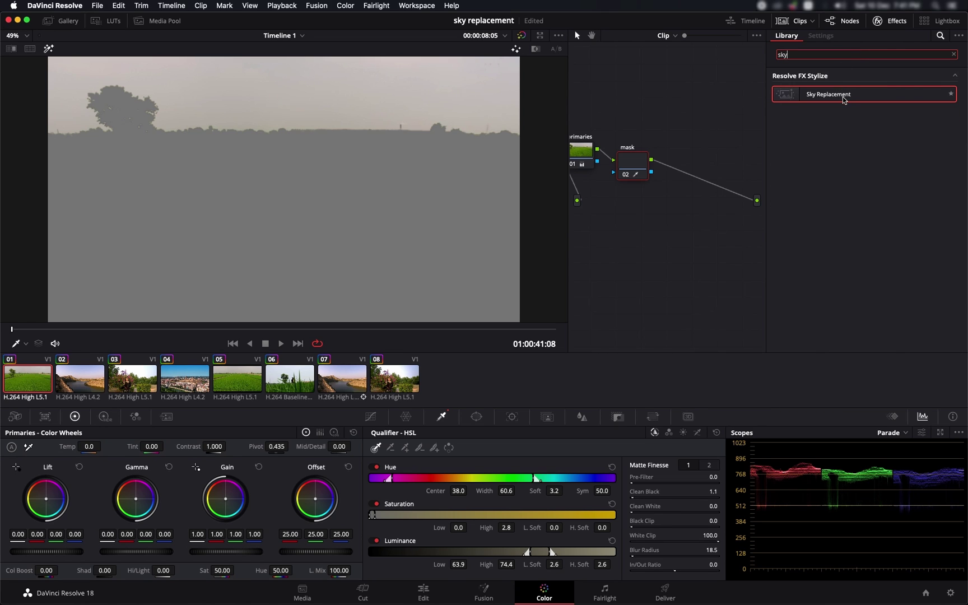
drag(844, 100, 700, 227)
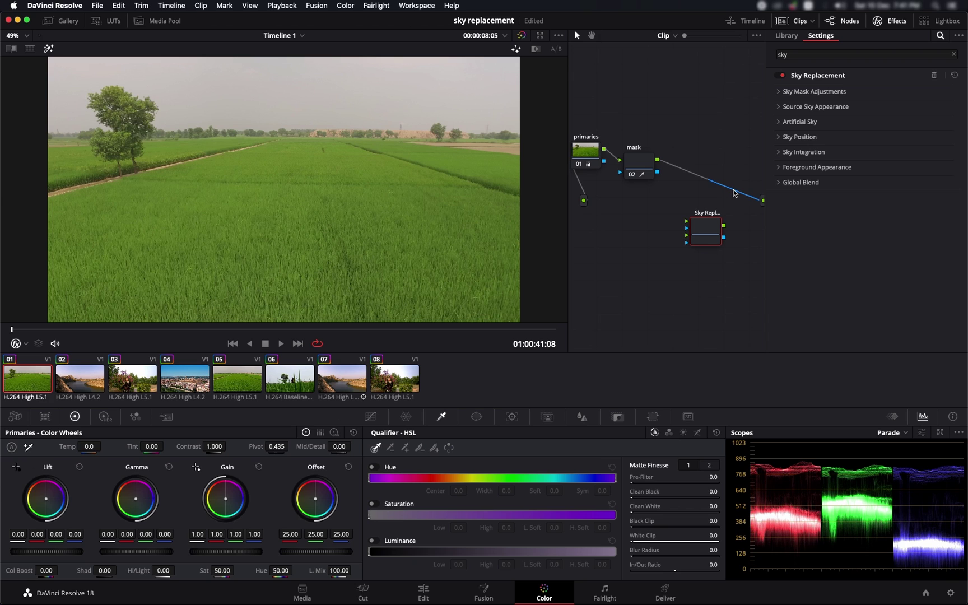
Step: Delete the mask-to-output link and arrange the mask and Sky Replacement nodes together
click(735, 193)
key(Delete)
drag(658, 169, 763, 200)
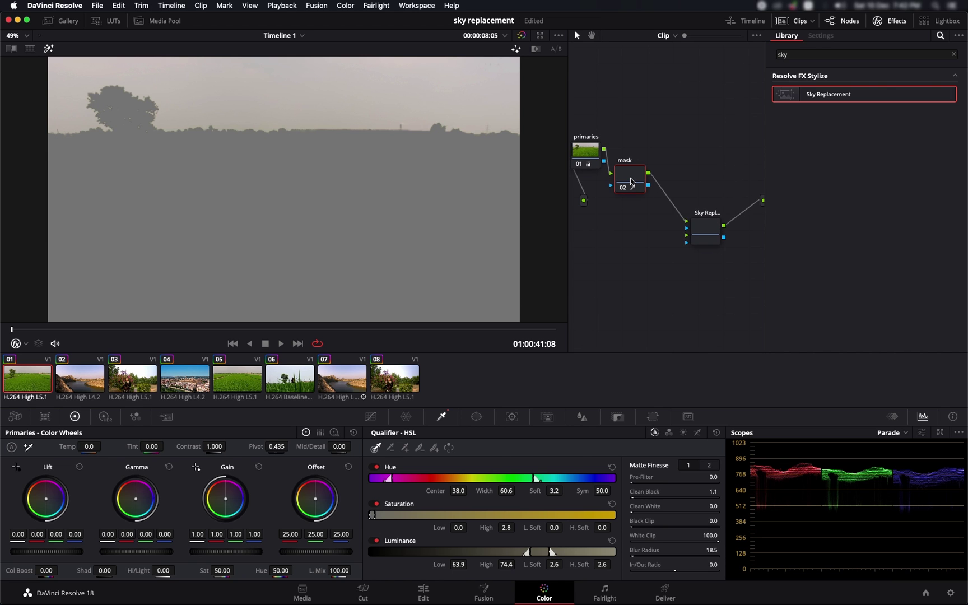
drag(691, 215, 711, 214)
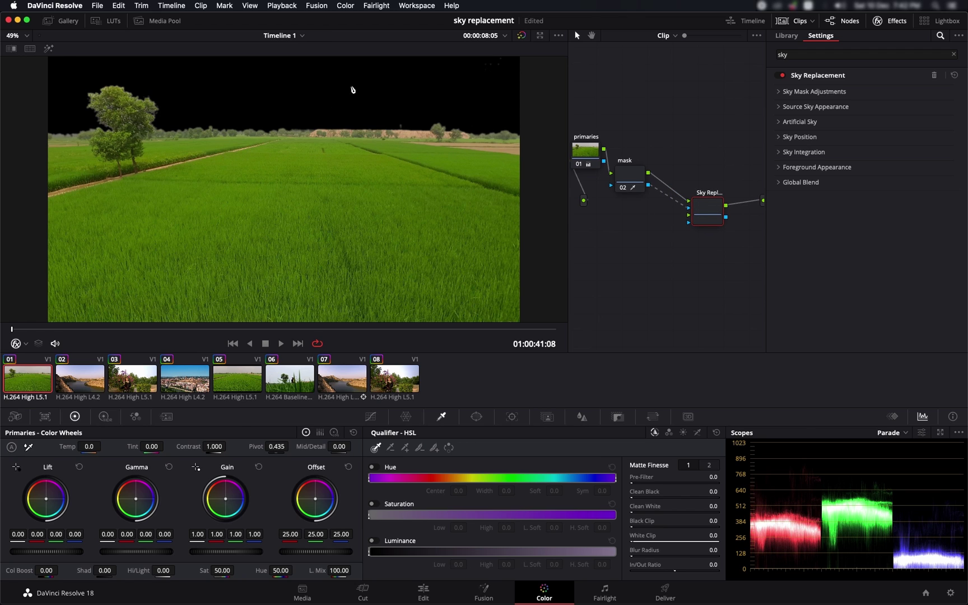
key(super+s)
click(863, 82)
click(778, 93)
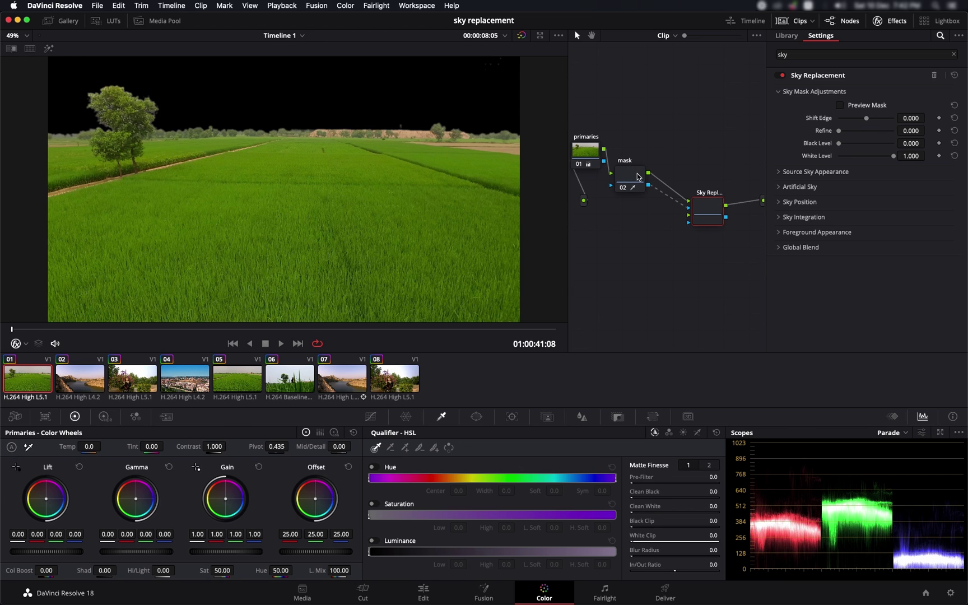
mouse_move(633, 177)
drag(866, 121, 875, 121)
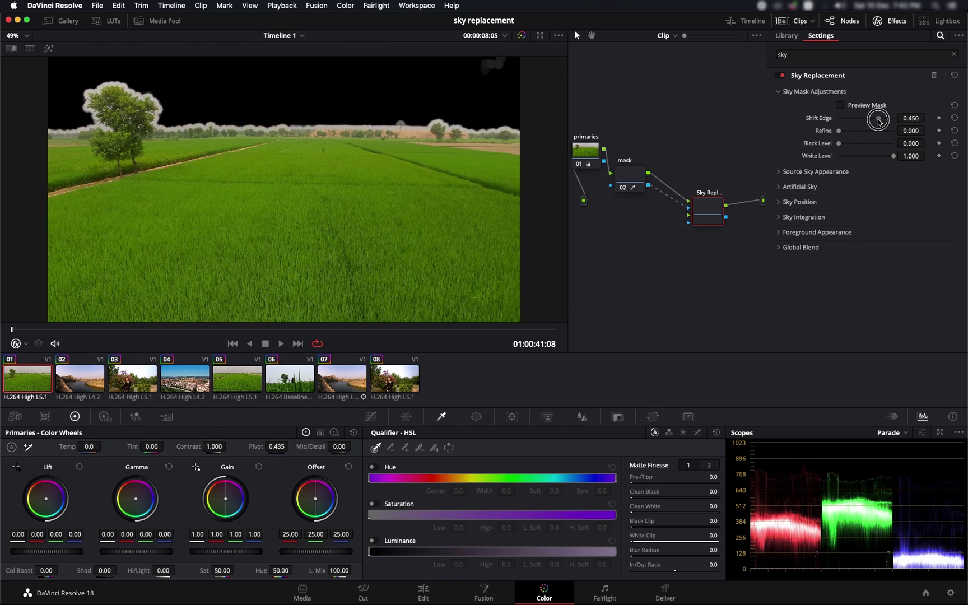
drag(878, 122, 858, 133)
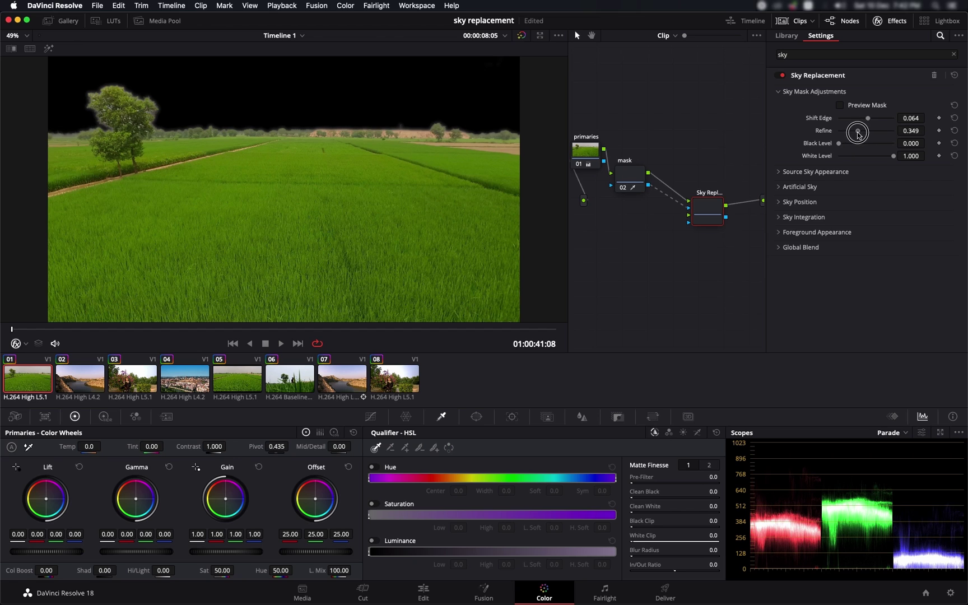
click(955, 131)
click(955, 117)
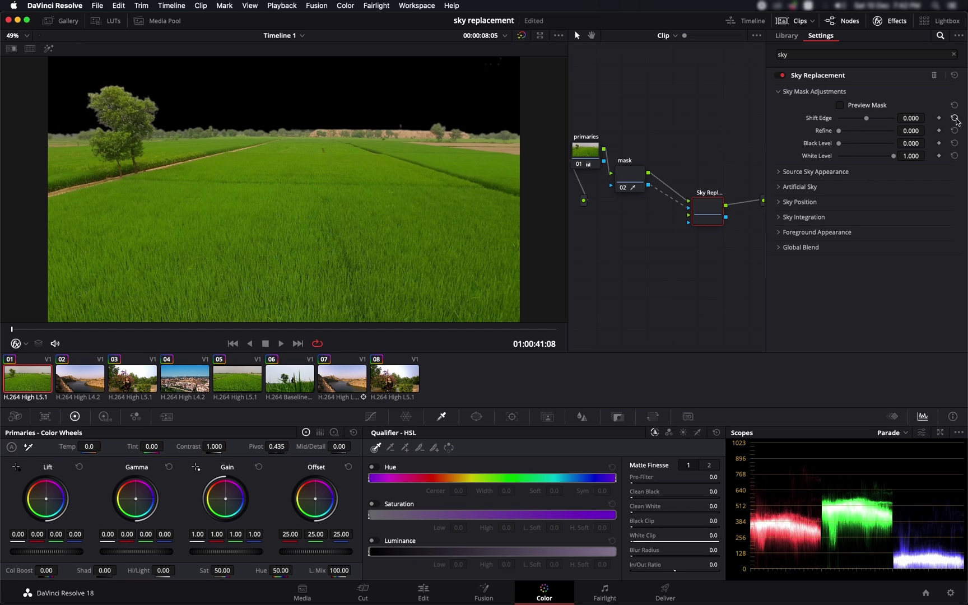
Step: Set Sky Opacity 1.0, Horizon Softness 0.438, Horizon Height 0.798, and a cyan Sky Color
click(780, 92)
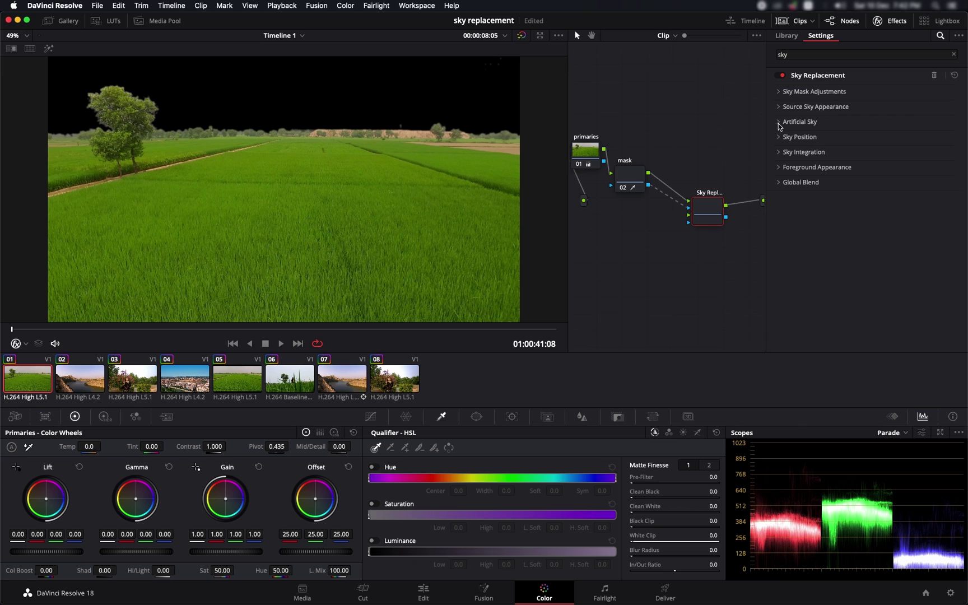
click(779, 122)
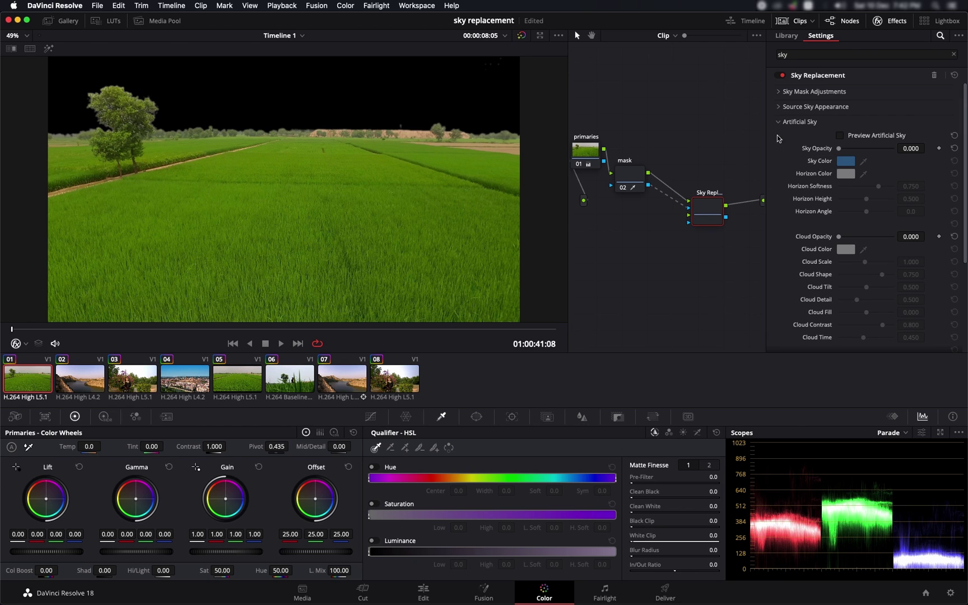
drag(840, 149, 932, 151)
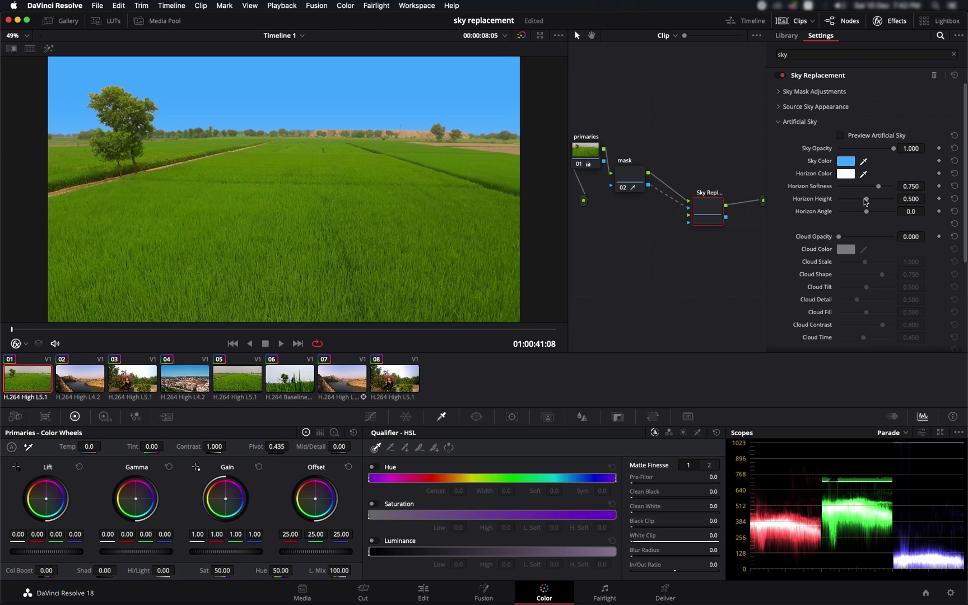
mouse_move(864, 199)
mouse_down()
mouse_move(852, 197)
mouse_move(885, 199)
mouse_move(859, 187)
mouse_move(882, 202)
mouse_up()
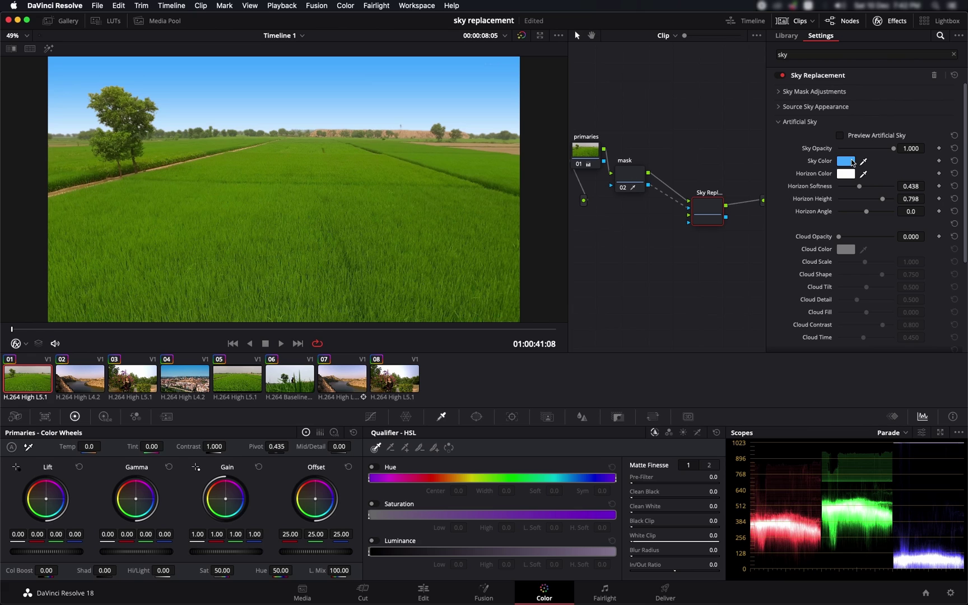
click(851, 162)
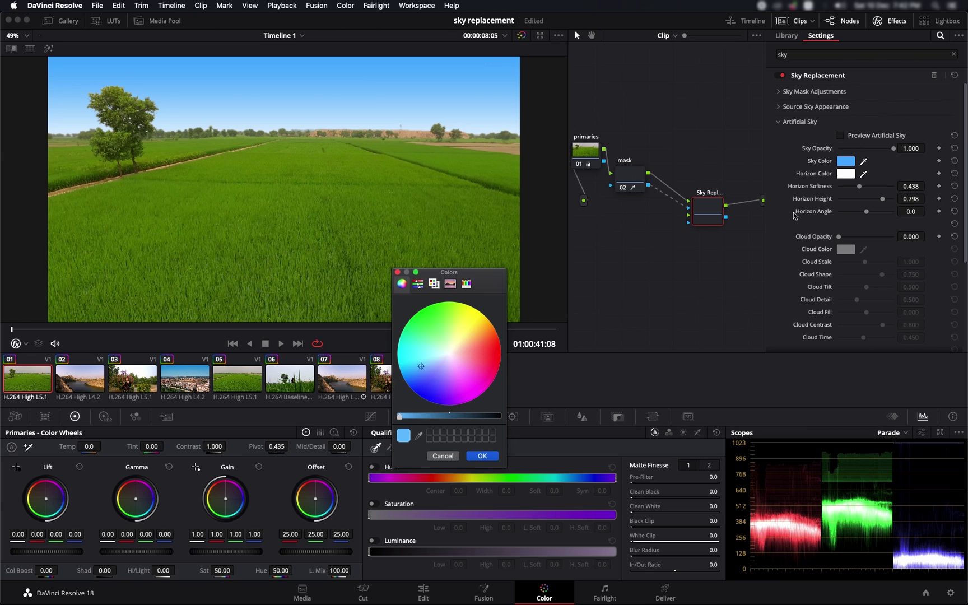
drag(421, 370, 409, 362)
click(482, 456)
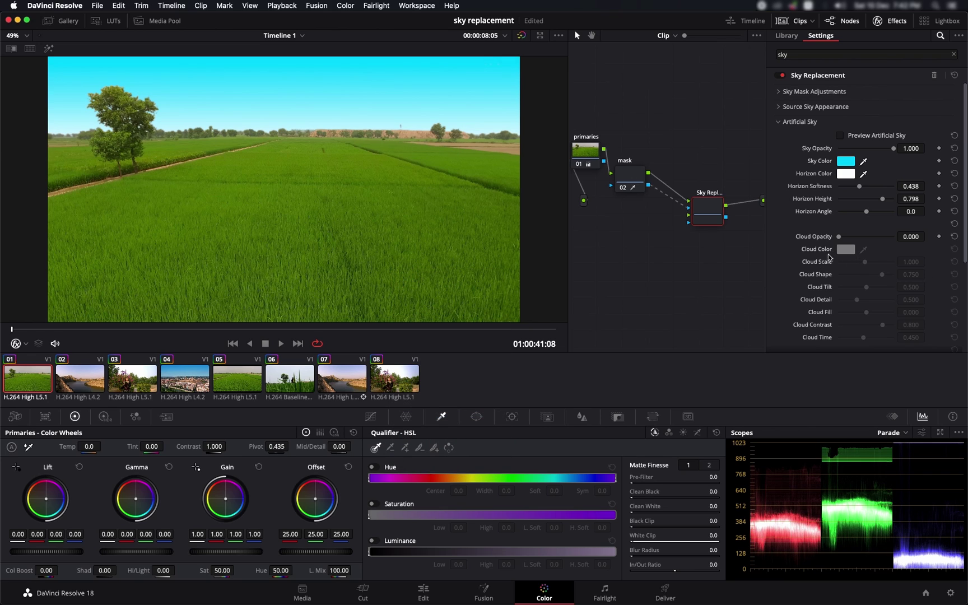
Step: Raise Cloud Opacity to 1.0 and adjust cloud scale and shape. Reset Contrast to 0.800; set Detail 0.759, Fill 0.101
scroll(784, 255, down, 1)
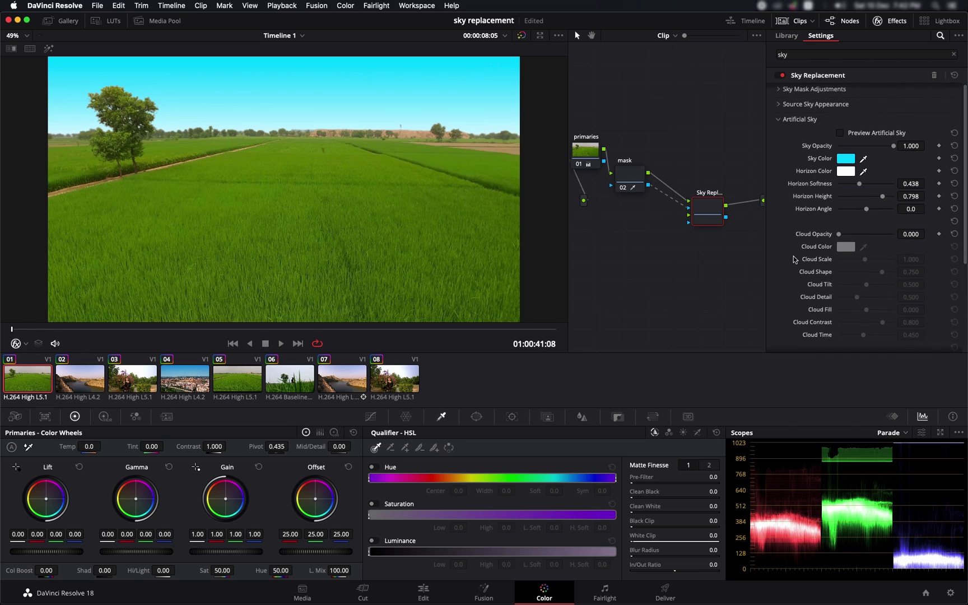
scroll(797, 244, down, 1)
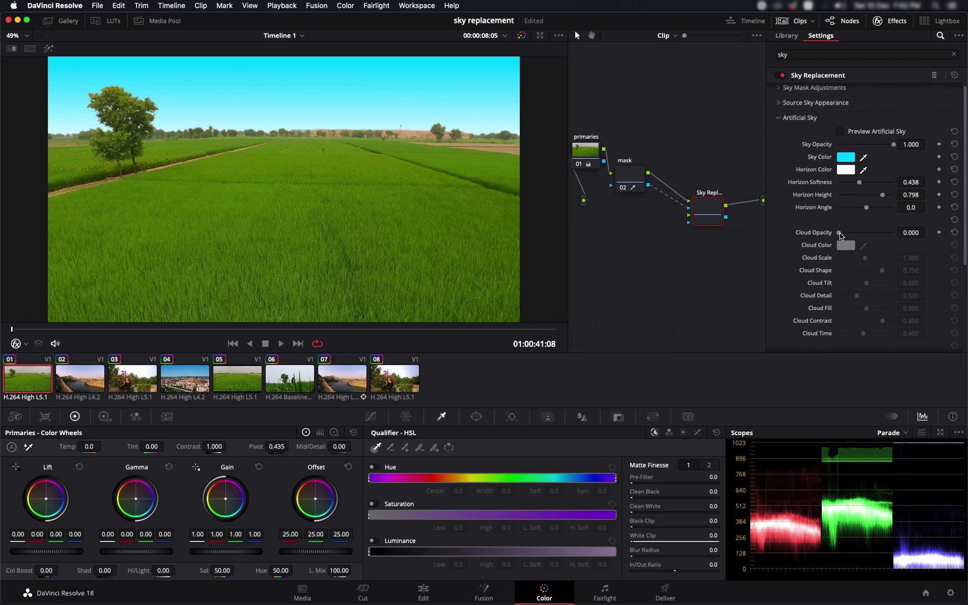
drag(839, 234, 909, 237)
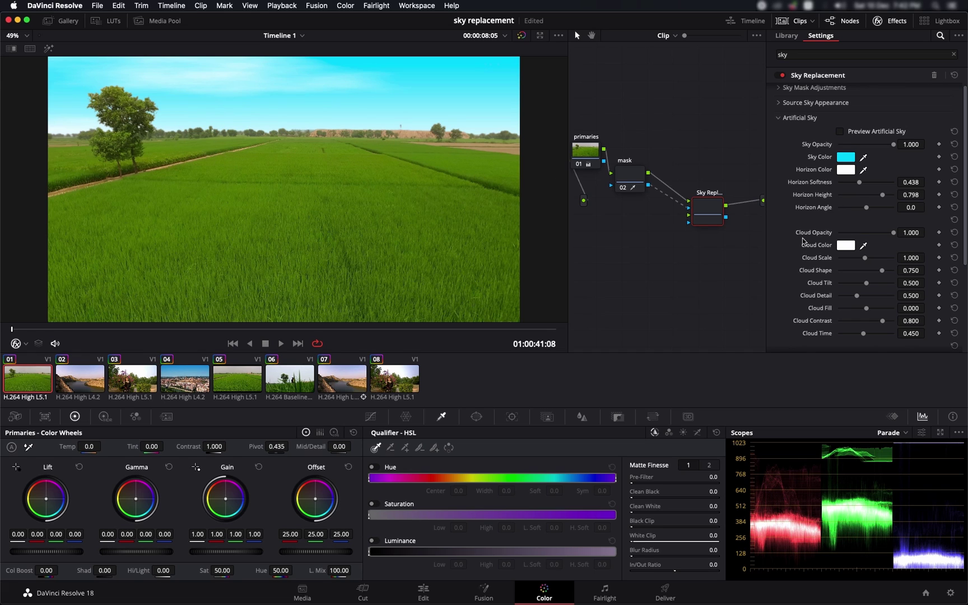
scroll(805, 241, down, 2)
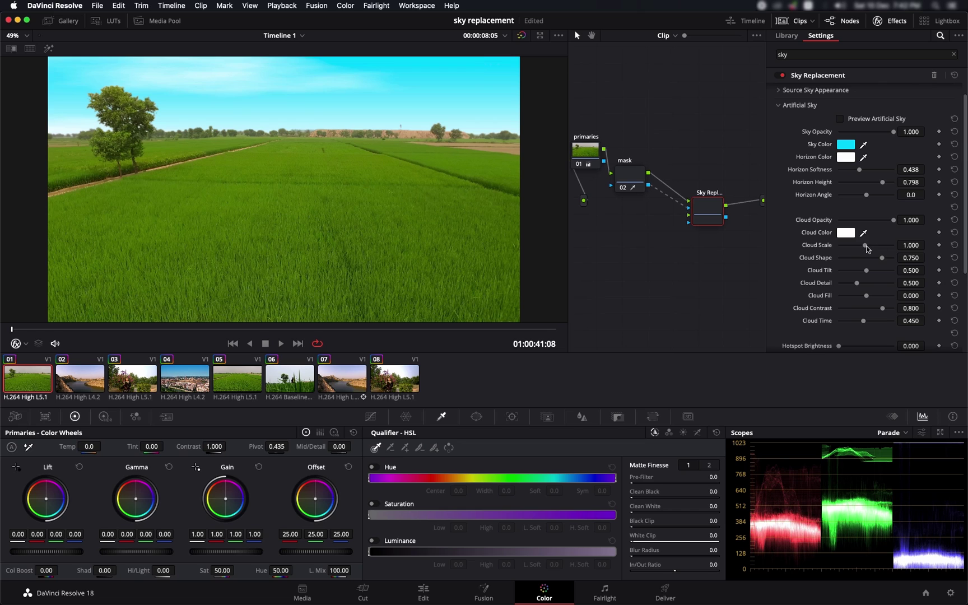
drag(867, 249, 877, 285)
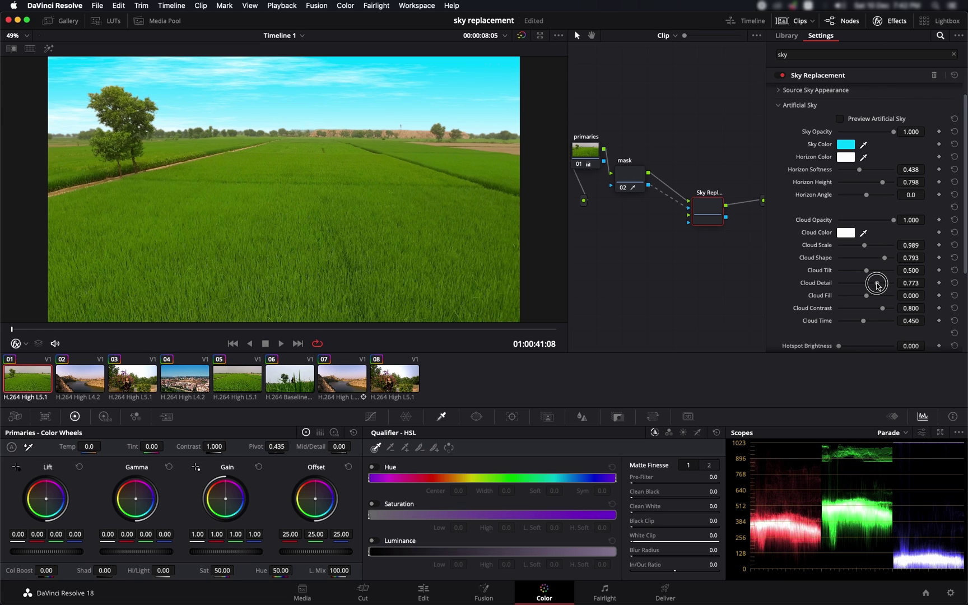
drag(877, 285, 880, 308)
scroll(888, 297, down, 1)
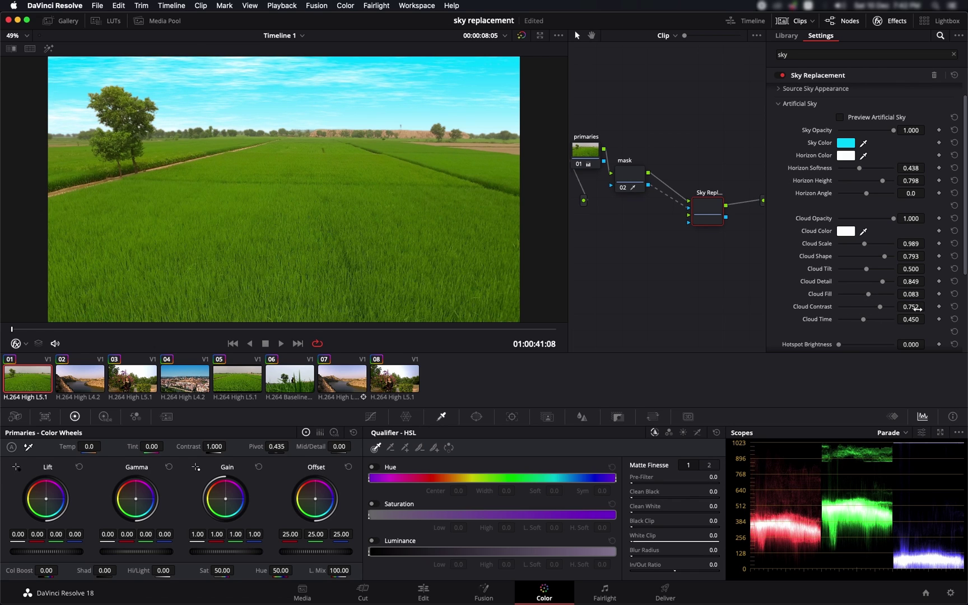
click(954, 307)
mouse_move(868, 297)
mouse_down()
mouse_move(876, 282)
mouse_move(869, 297)
mouse_up()
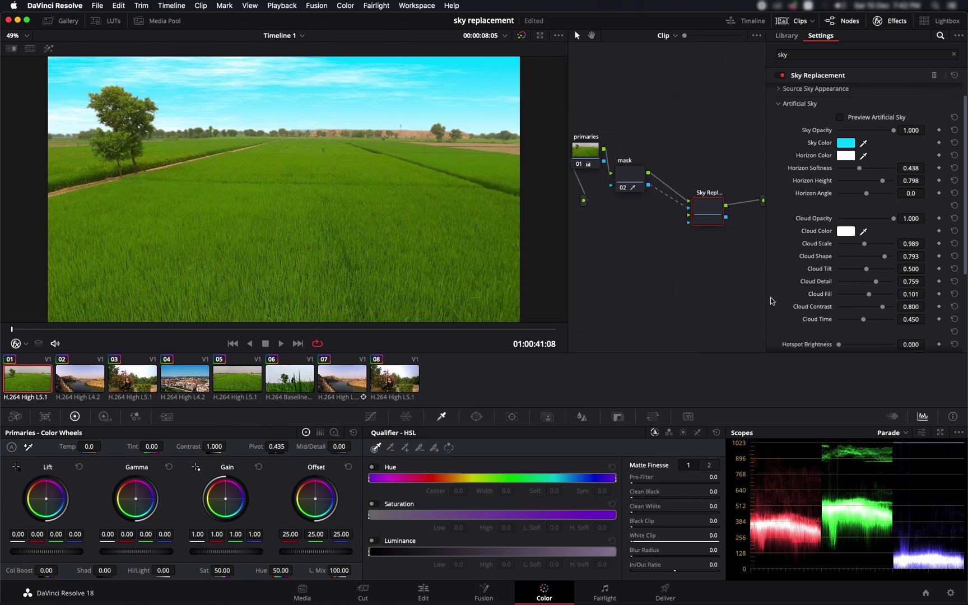
scroll(801, 304, down, 5)
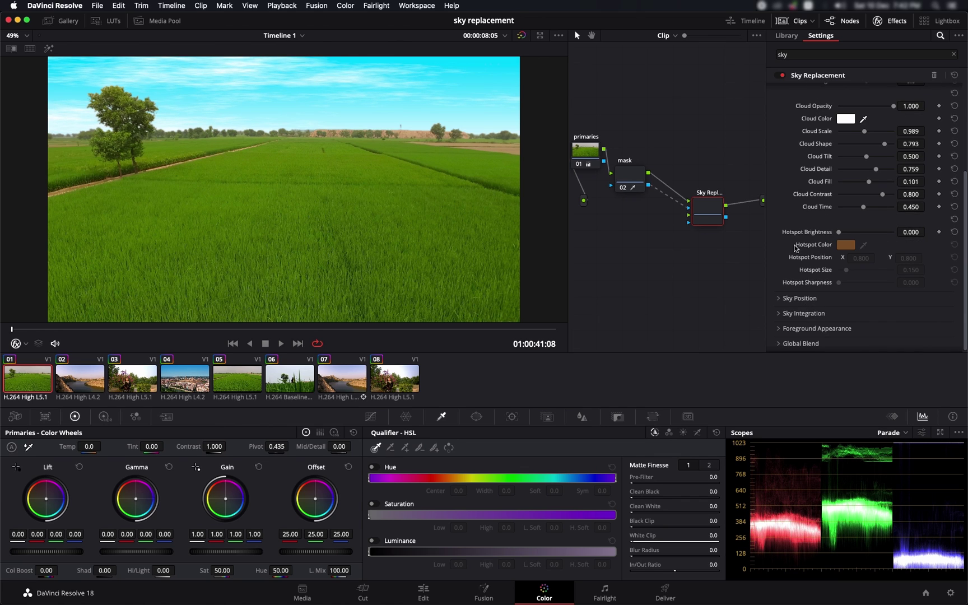
Step: Raise Hotspot Brightness to 0.774 and size the sun glow to 0.164 at the upper right
scroll(807, 244, down, 1)
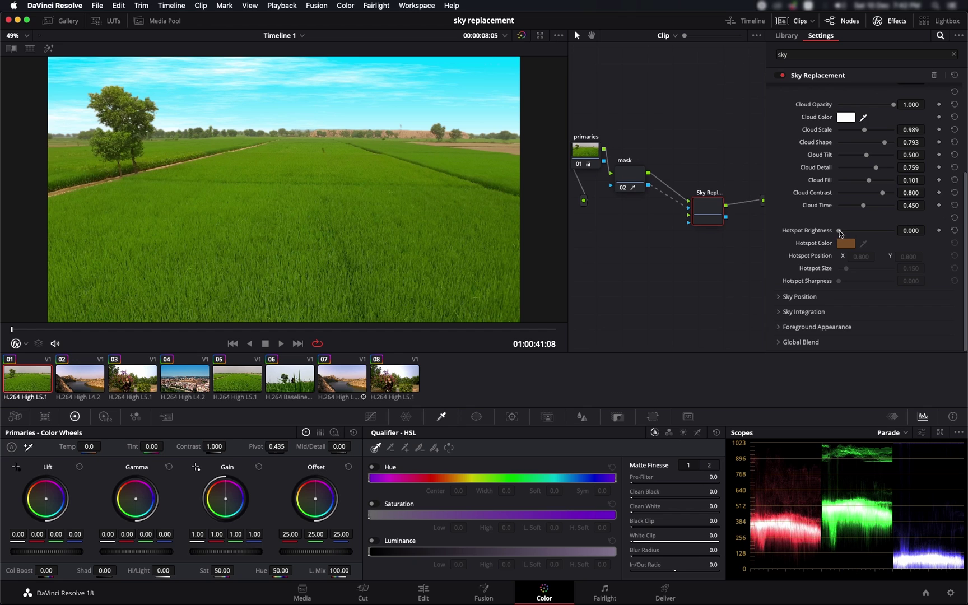
mouse_move(839, 230)
mouse_down()
mouse_move(887, 234)
mouse_move(849, 234)
mouse_up()
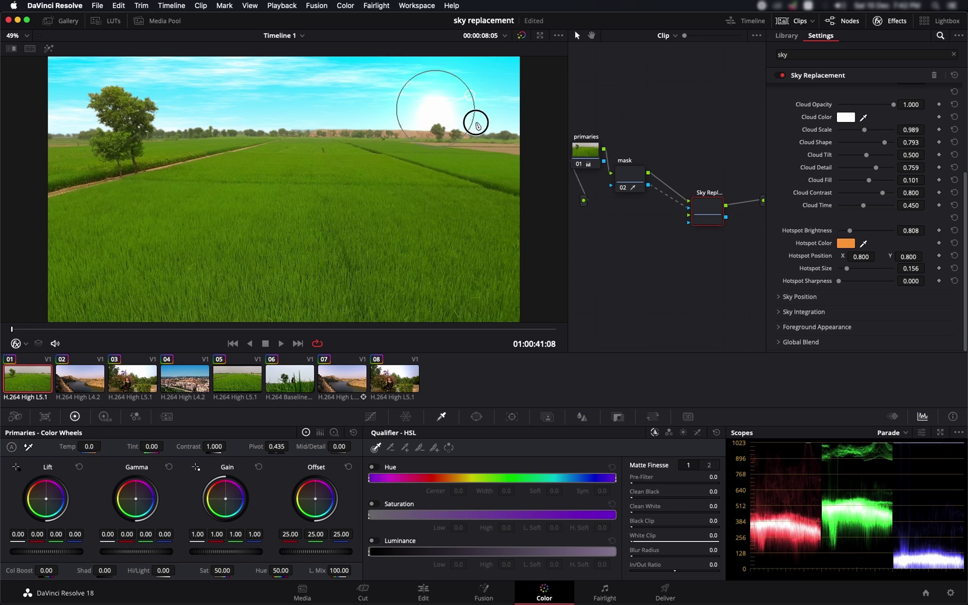
drag(474, 119, 463, 100)
Step: Move the sun hotspot toward the right edge and set the Horizon Color to pale yellow
mouse_move(861, 257)
mouse_down()
mouse_move(906, 256)
mouse_move(861, 257)
mouse_up()
scroll(786, 192, up, 5)
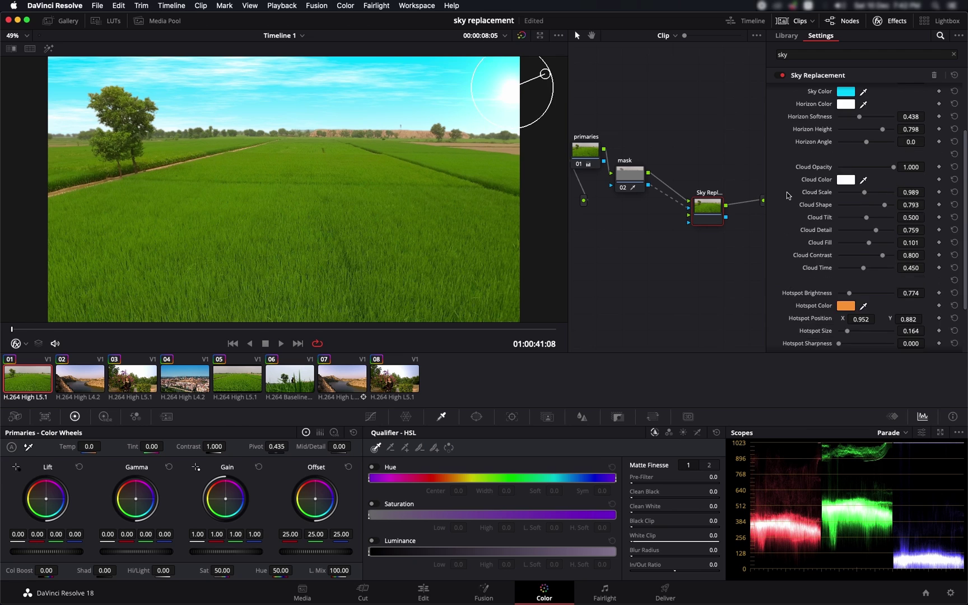
click(846, 120)
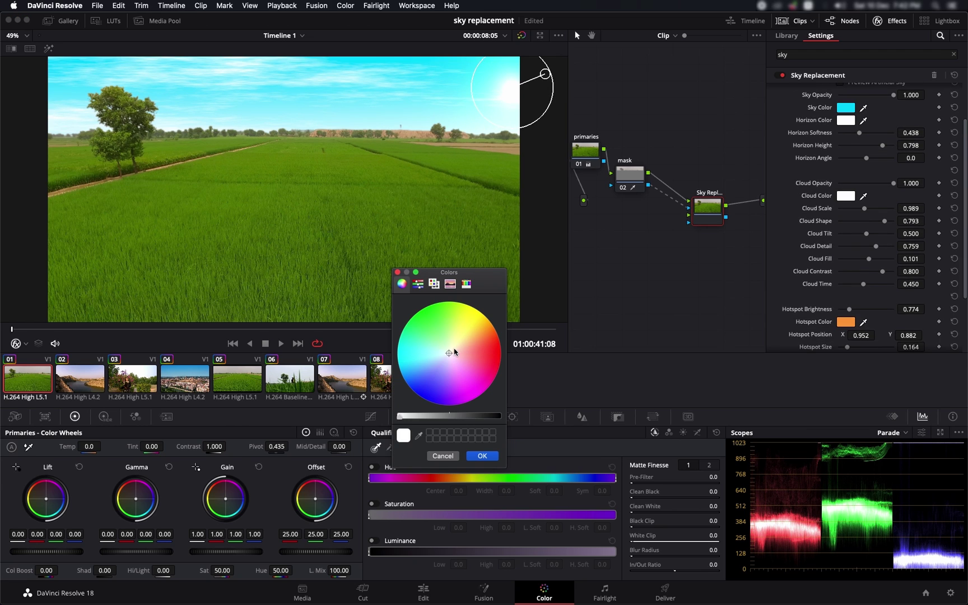
drag(454, 352, 467, 341)
drag(512, 88, 519, 128)
scroll(808, 294, down, 3)
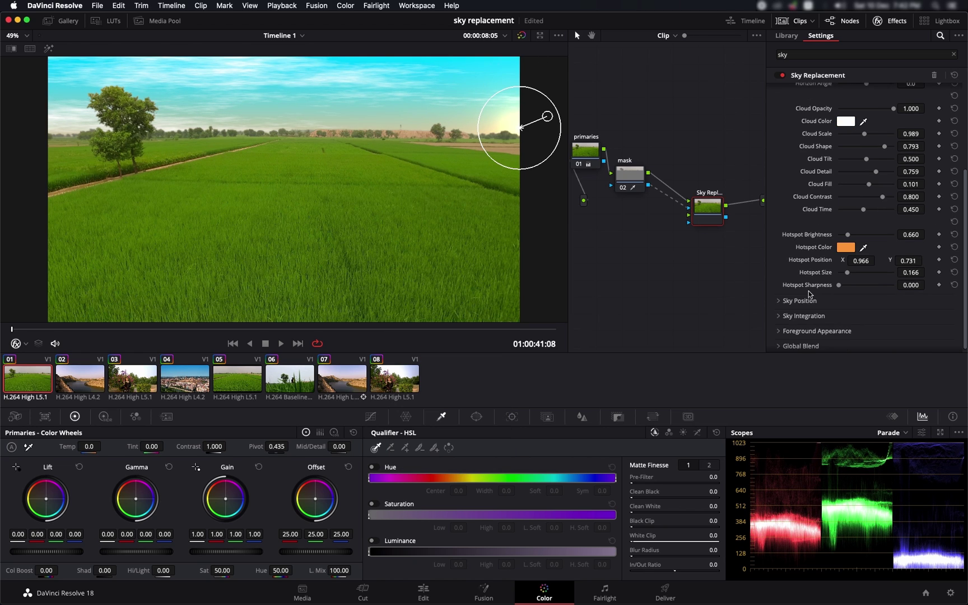
scroll(808, 294, down, 1)
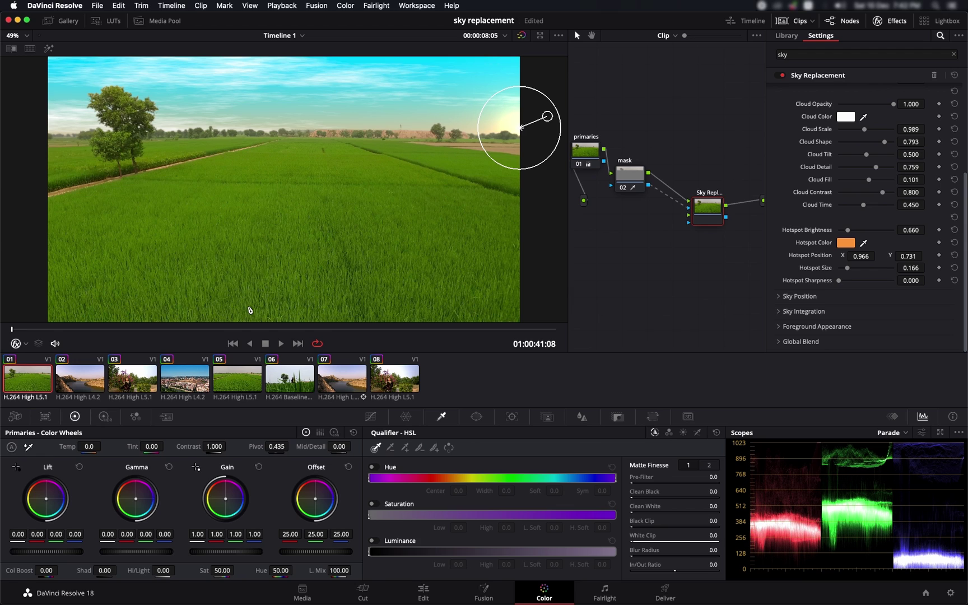
Step: Keep Match Motion on Track Foreground, run the foreground track, and return to the clip start
click(780, 296)
scroll(868, 269, down, 2)
click(877, 265)
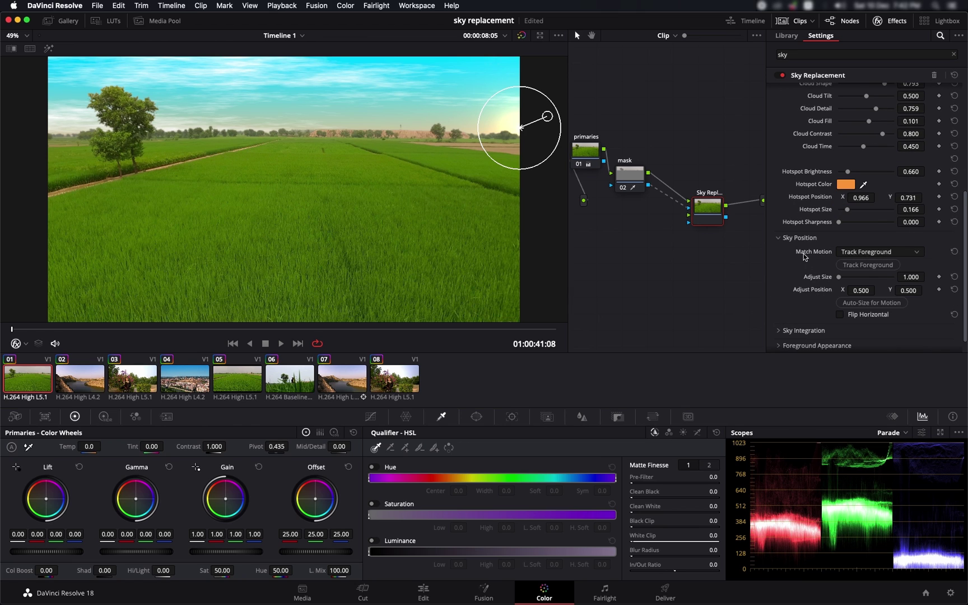
click(914, 256)
click(923, 241)
click(912, 254)
click(919, 240)
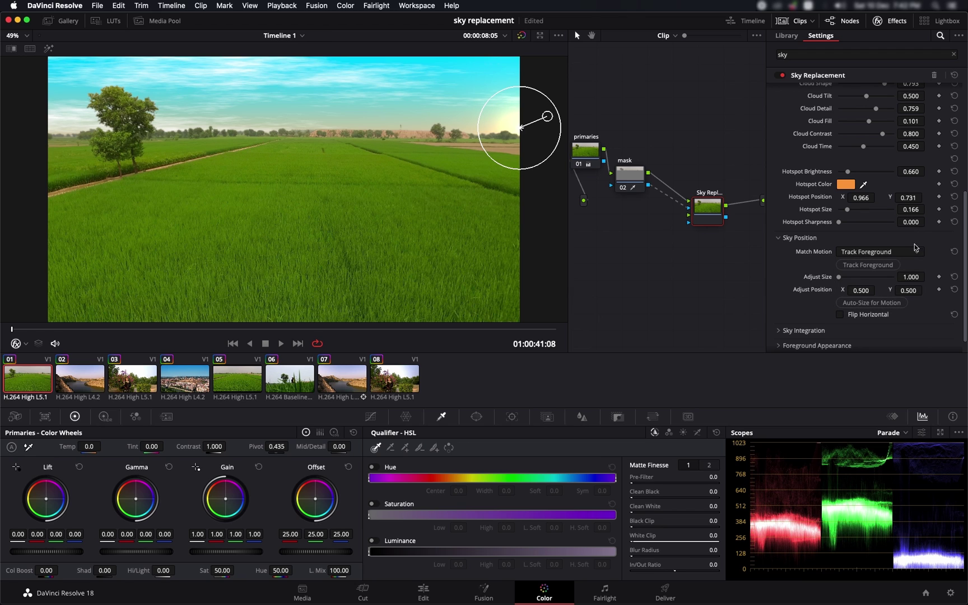
click(883, 265)
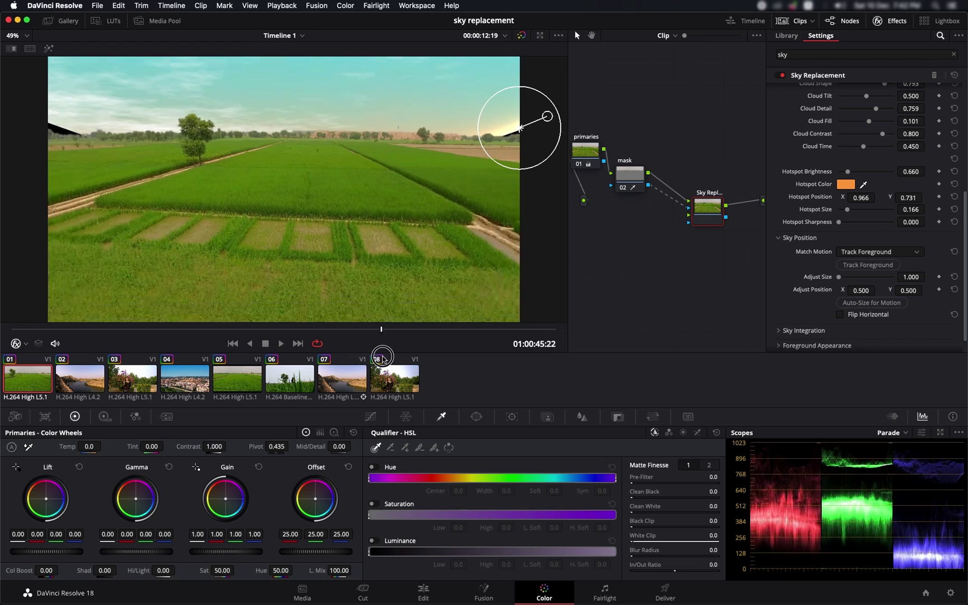
drag(259, 331, 11, 330)
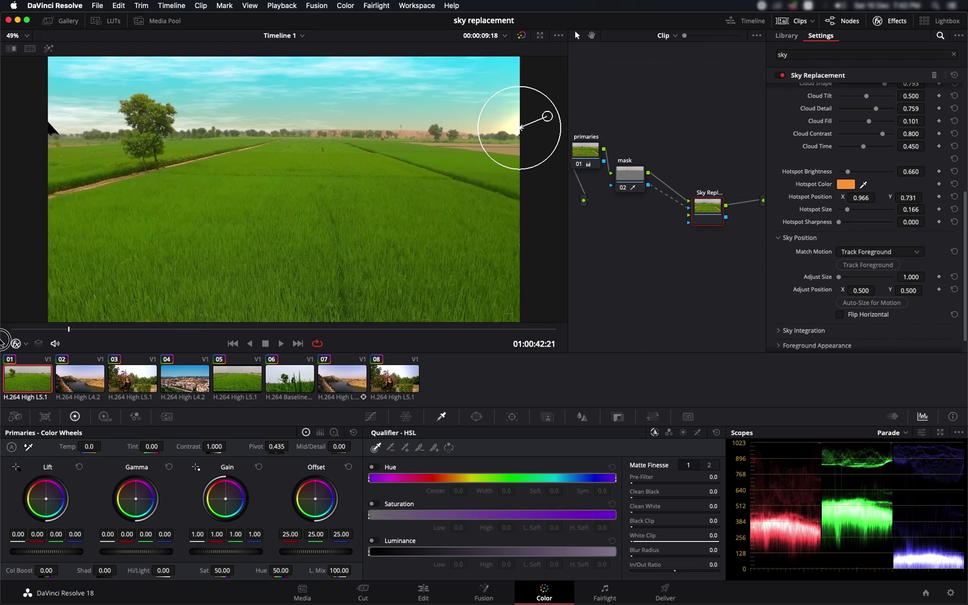
click(908, 254)
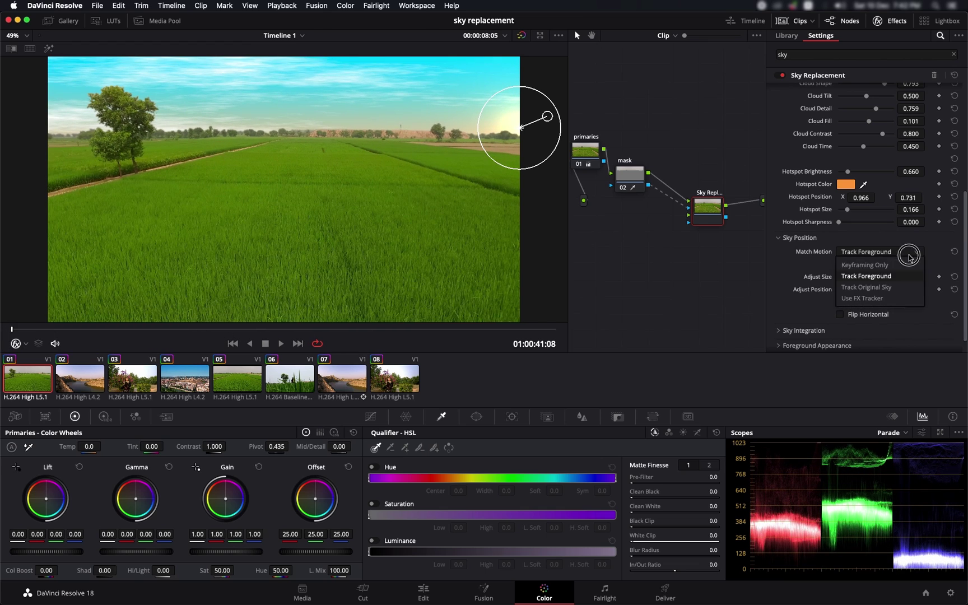
Step: Switch Match Motion to Track Original Sky and run the original-sky tracking pass
click(860, 287)
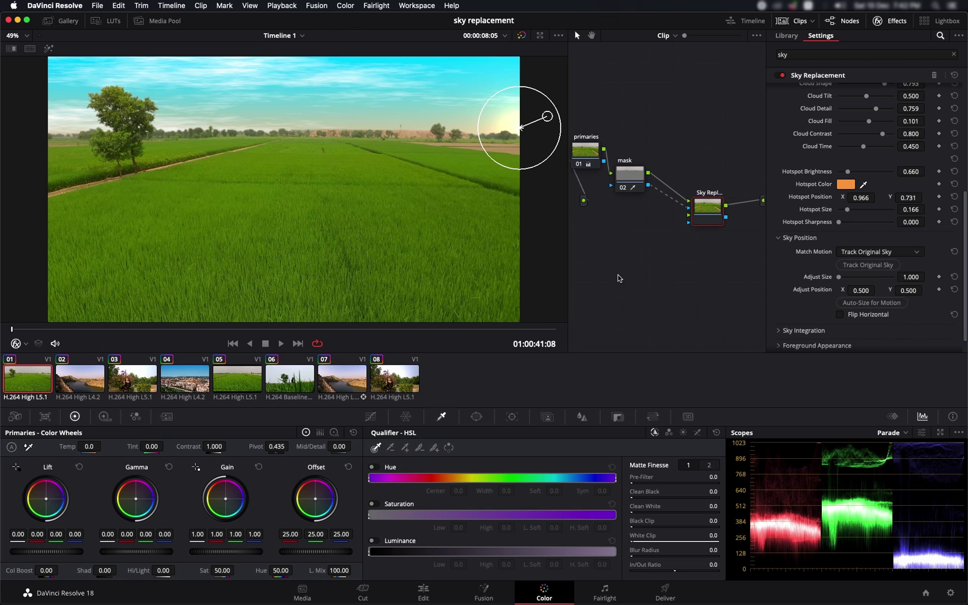
click(888, 270)
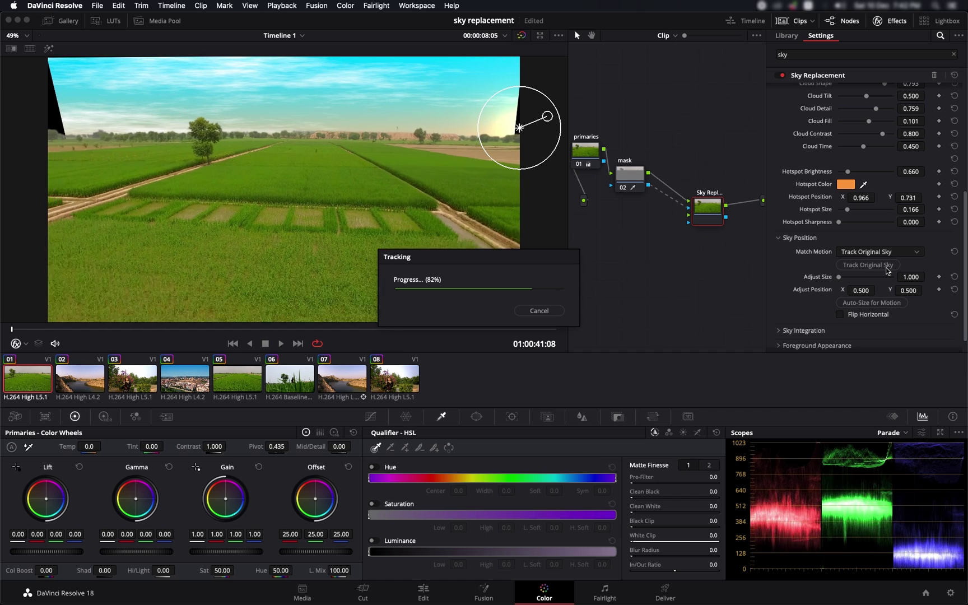
scroll(805, 302, down, 1)
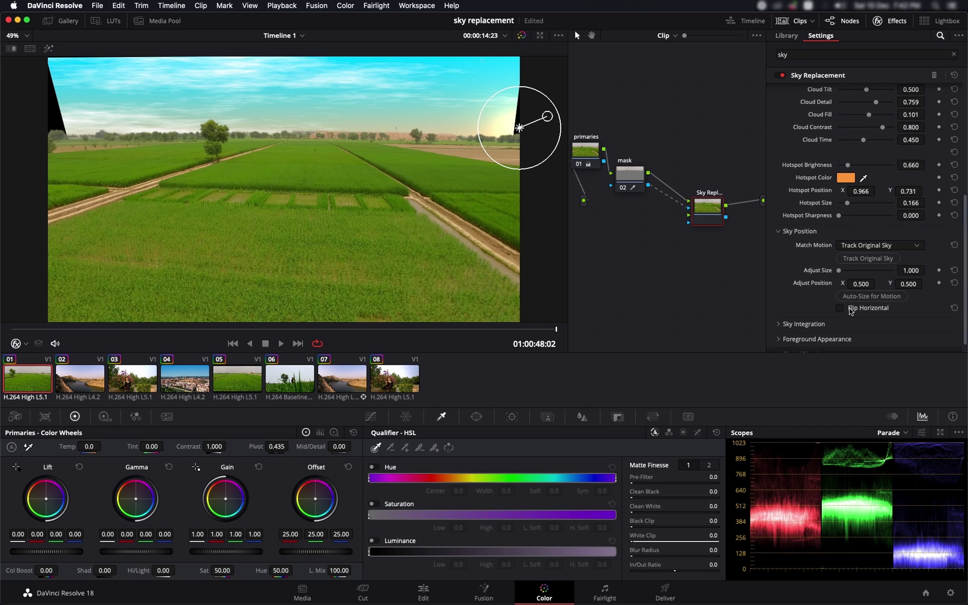
Step: Set the sky's Adjust Size to 1.110 and Adjust Position Y to 0.465
drag(839, 272, 841, 272)
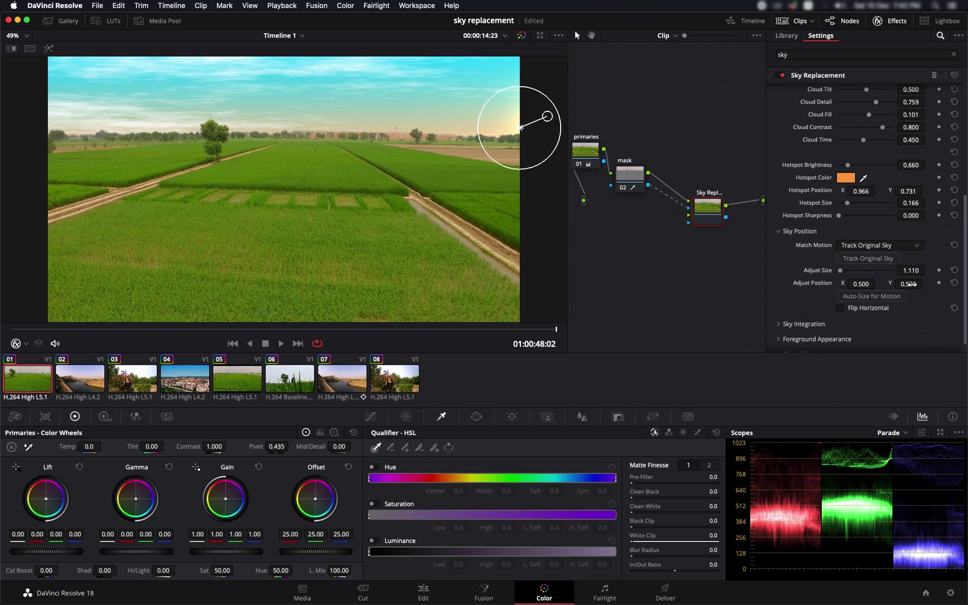
mouse_move(909, 284)
mouse_down()
mouse_move(878, 286)
mouse_move(893, 287)
mouse_up()
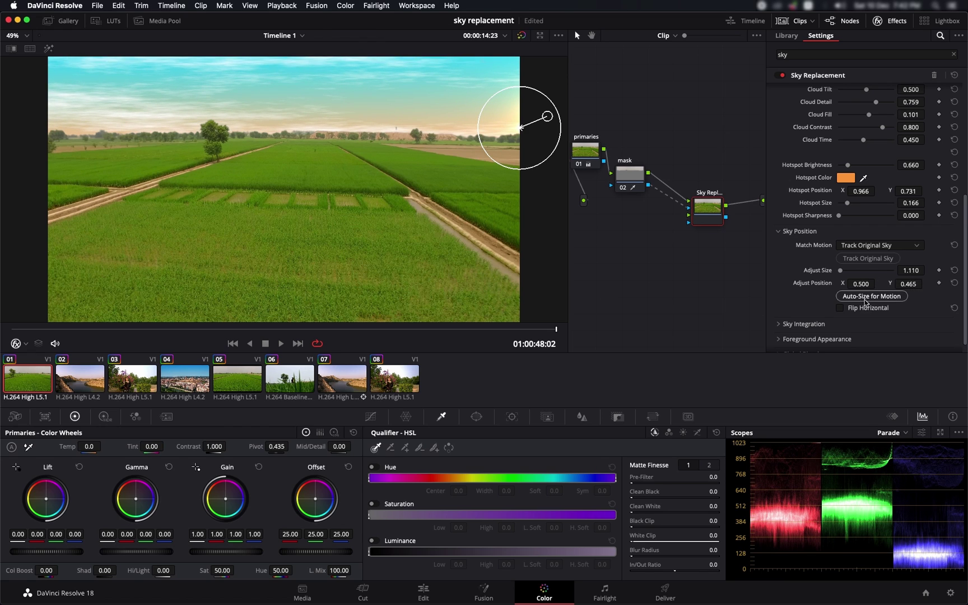
scroll(800, 304, down, 1)
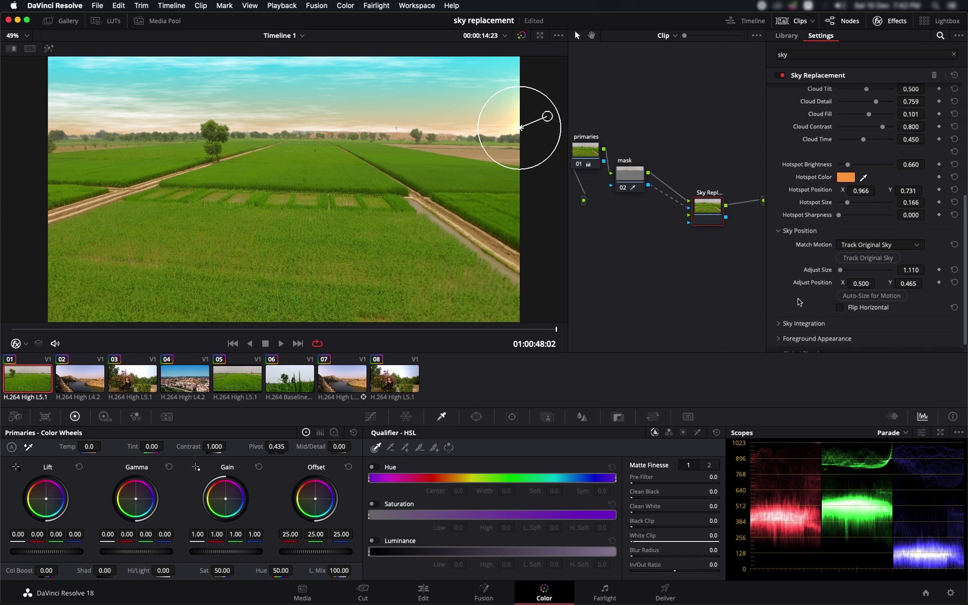
scroll(798, 303, down, 2)
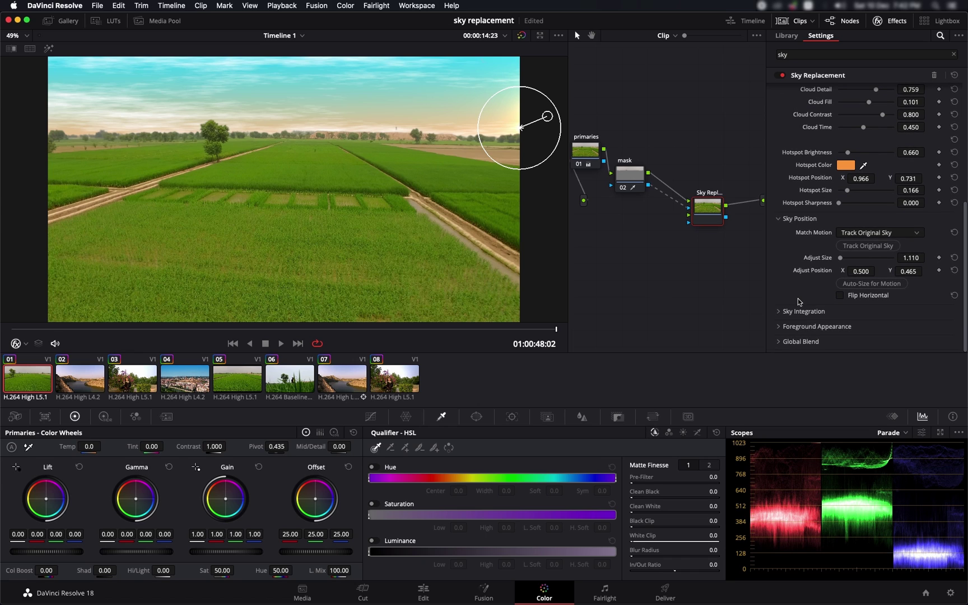
scroll(798, 302, up, 10)
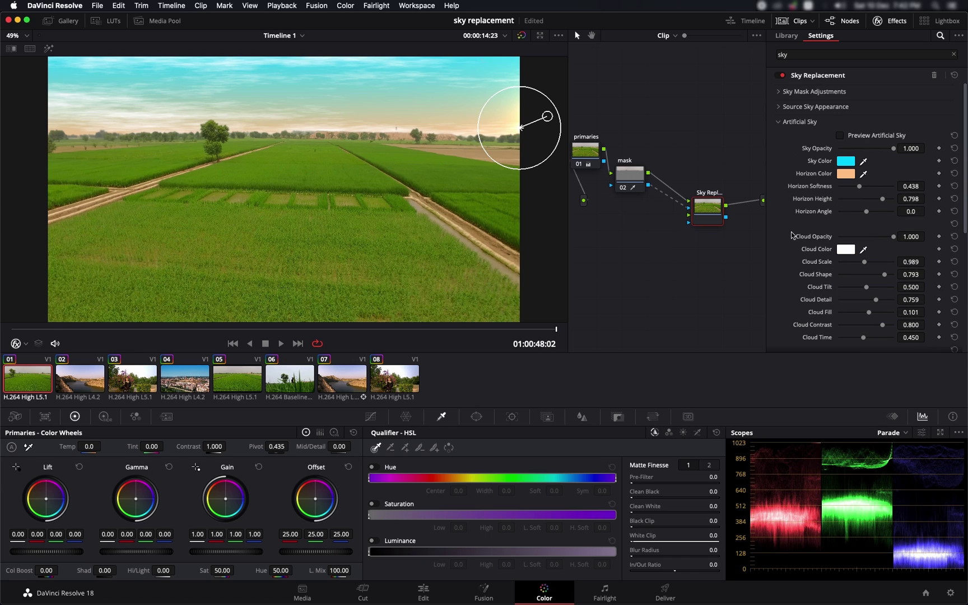
Step: Change the Cloud Color from white to a pale cream and confirm it
click(846, 250)
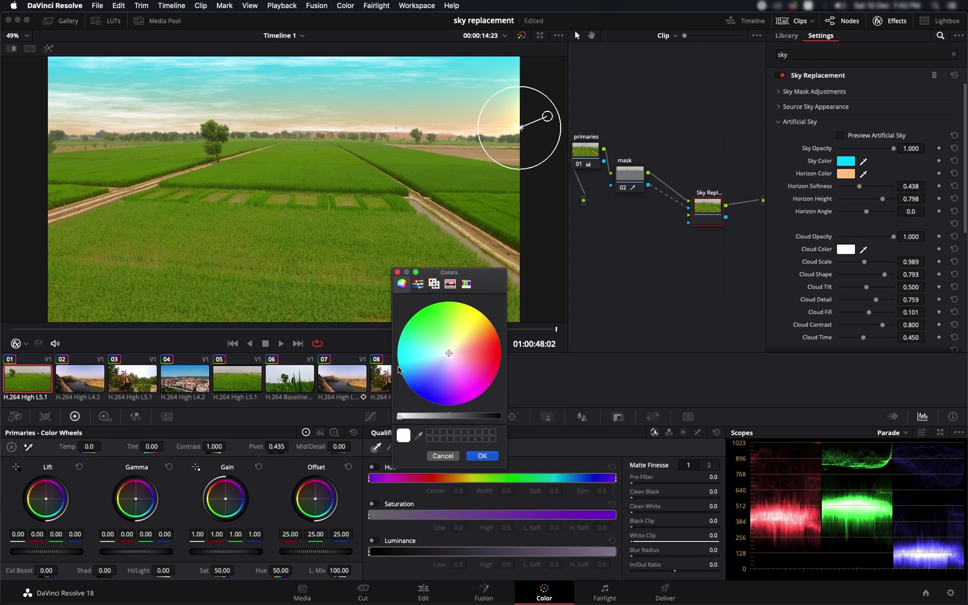
click(442, 455)
click(846, 250)
click(457, 345)
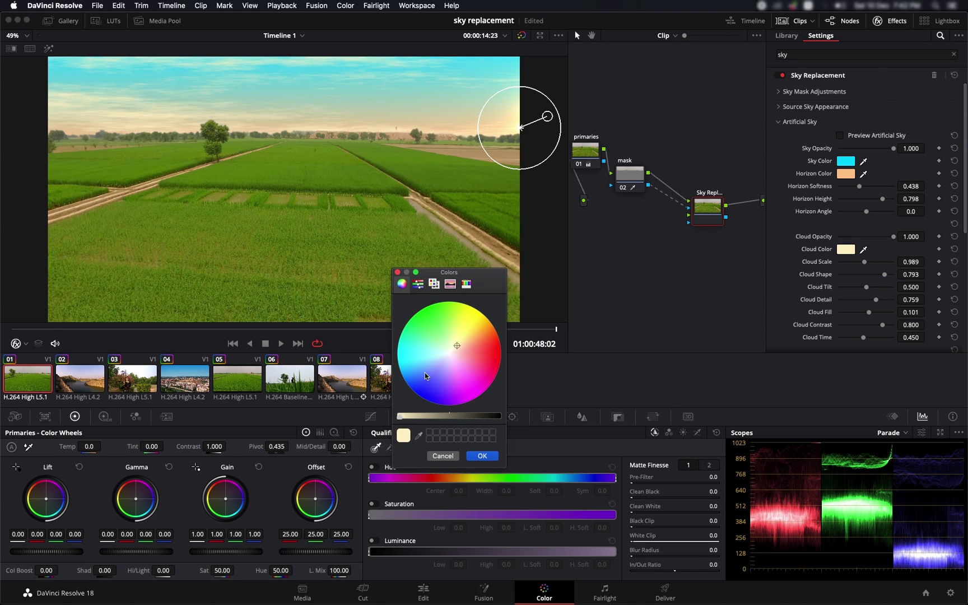
drag(455, 347, 453, 350)
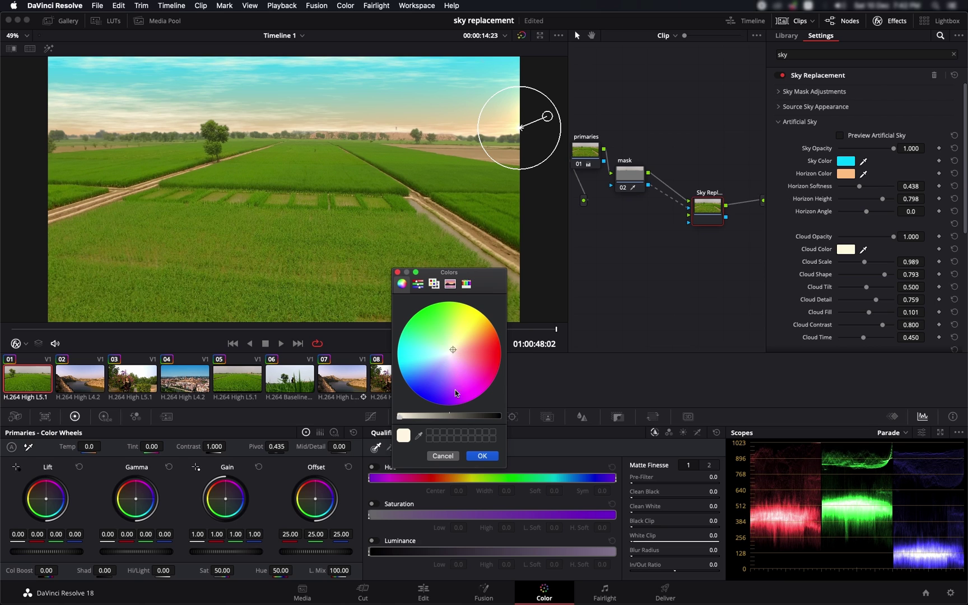
click(483, 456)
Step: Play the rice-field clip to preview the cream clouds, then scrub back toward the start
key(space)
scroll(863, 252, down, 5)
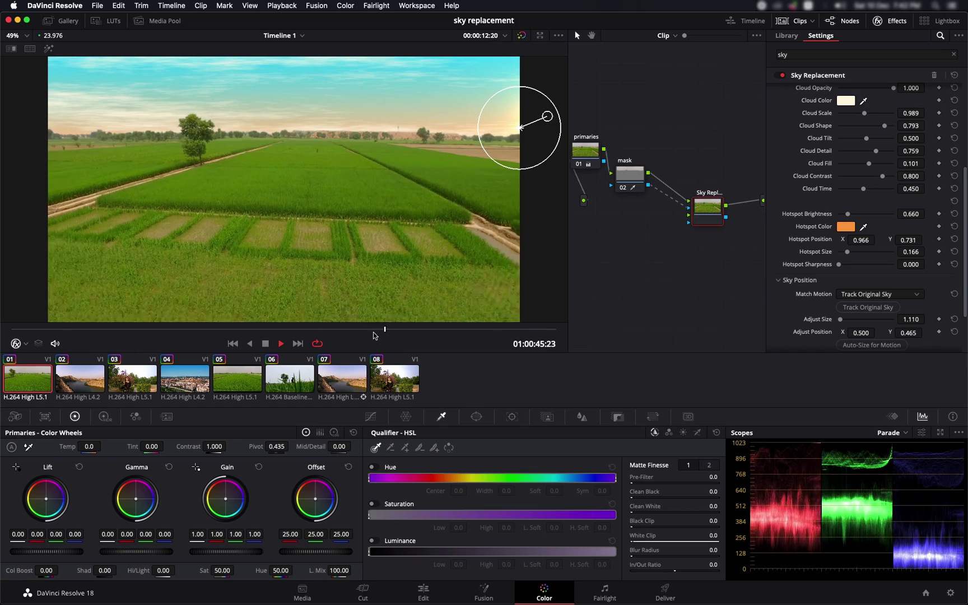
drag(193, 331, 6, 340)
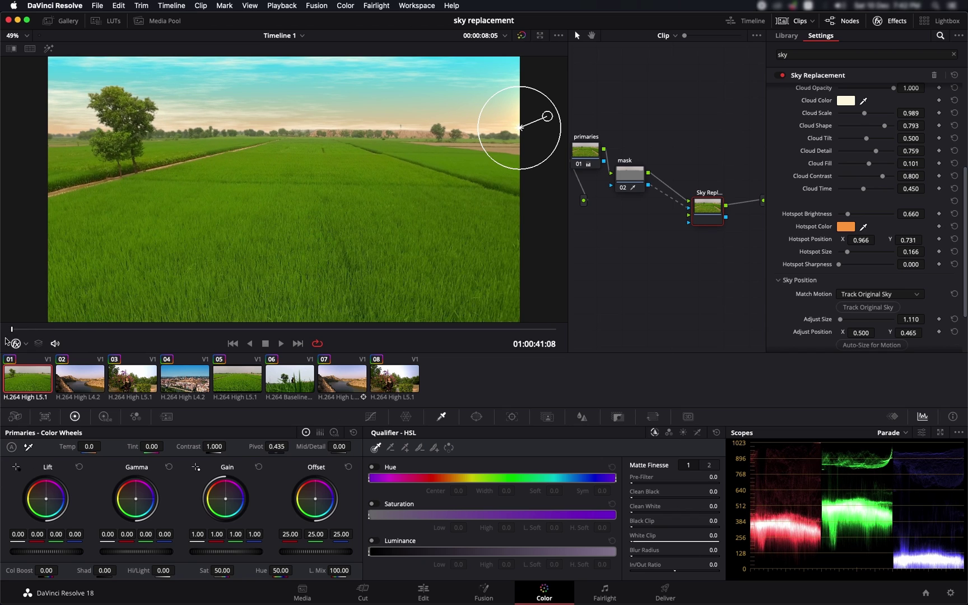
scroll(790, 275, up, 3)
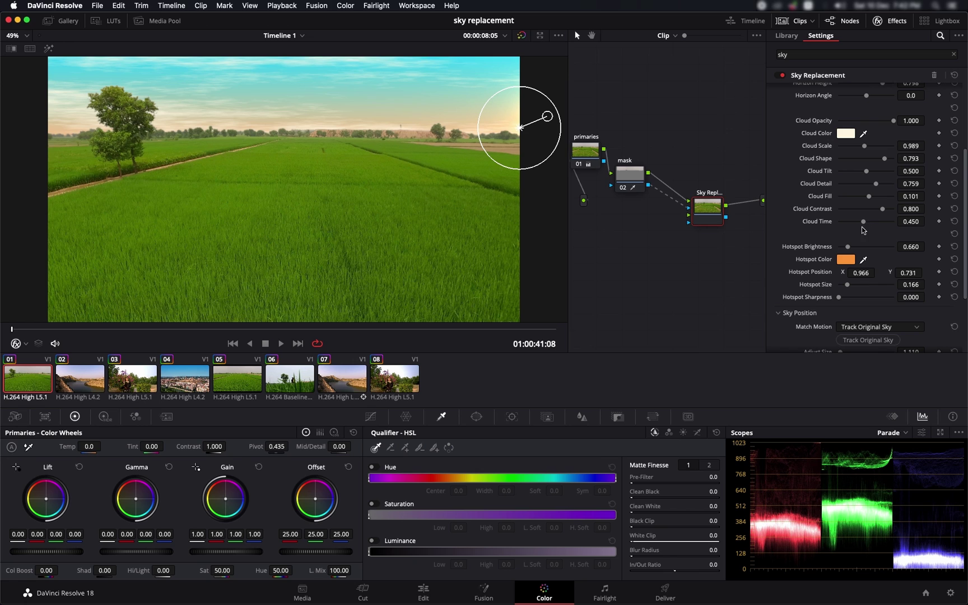
Step: Lower Cloud Time to 0.202 and keyframe it at the clip start
mouse_move(864, 225)
mouse_down()
mouse_move(839, 223)
mouse_move(854, 222)
mouse_up()
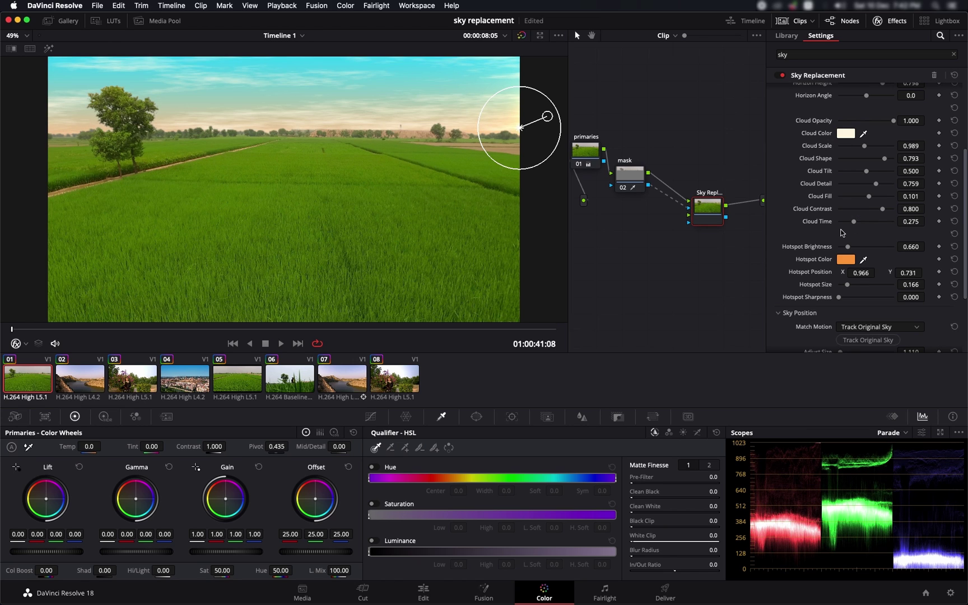
drag(854, 224, 852, 223)
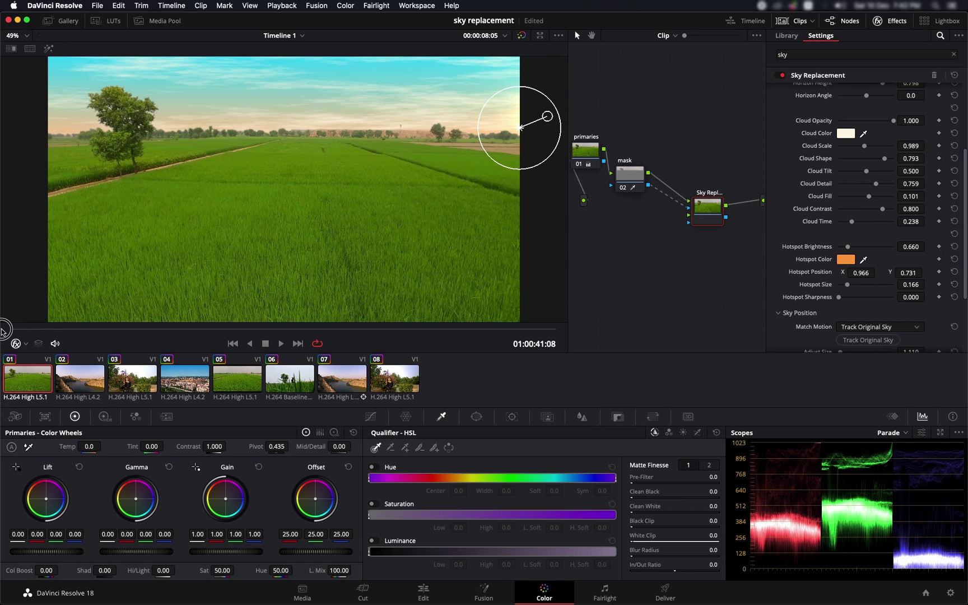
drag(852, 223, 849, 223)
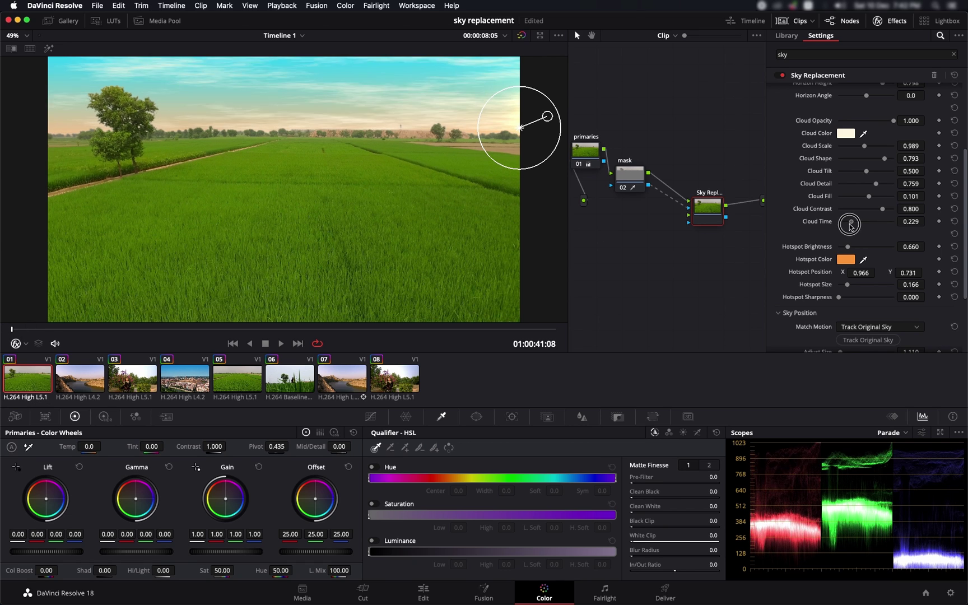
click(939, 221)
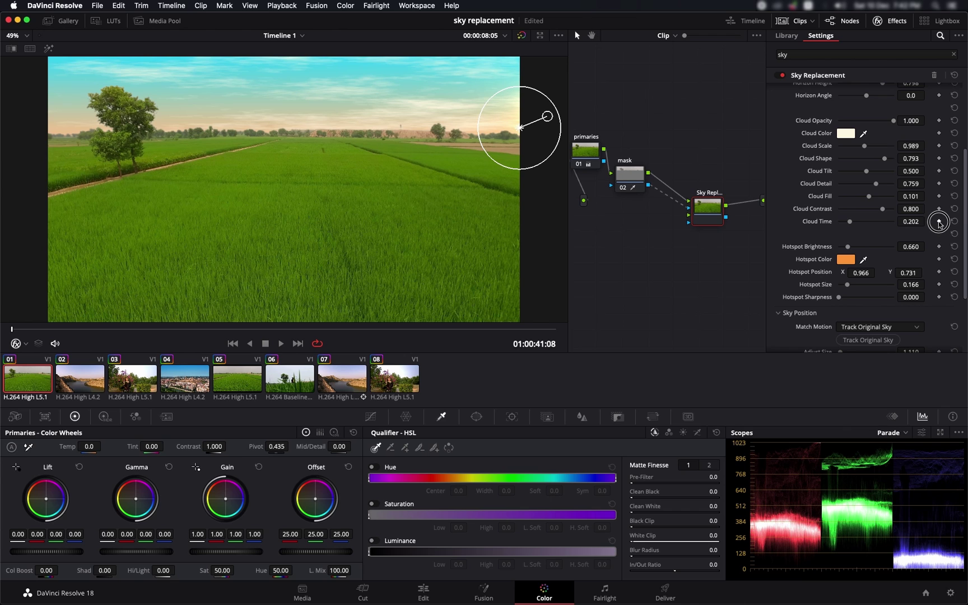
Step: At the rice-field clip's end, raise Cloud Time, then play to preview the drifting clouds
drag(339, 330, 564, 332)
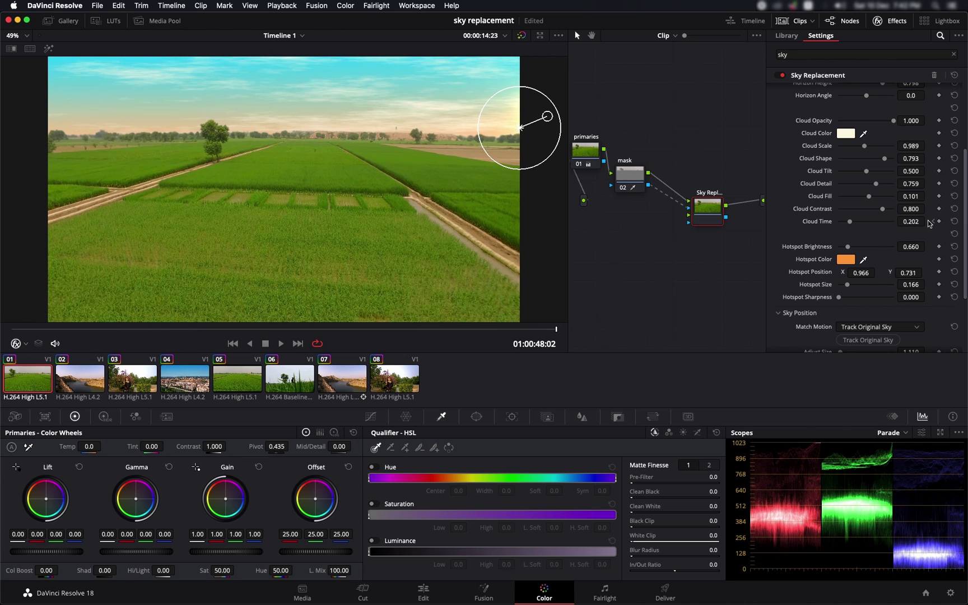
drag(861, 223, 857, 225)
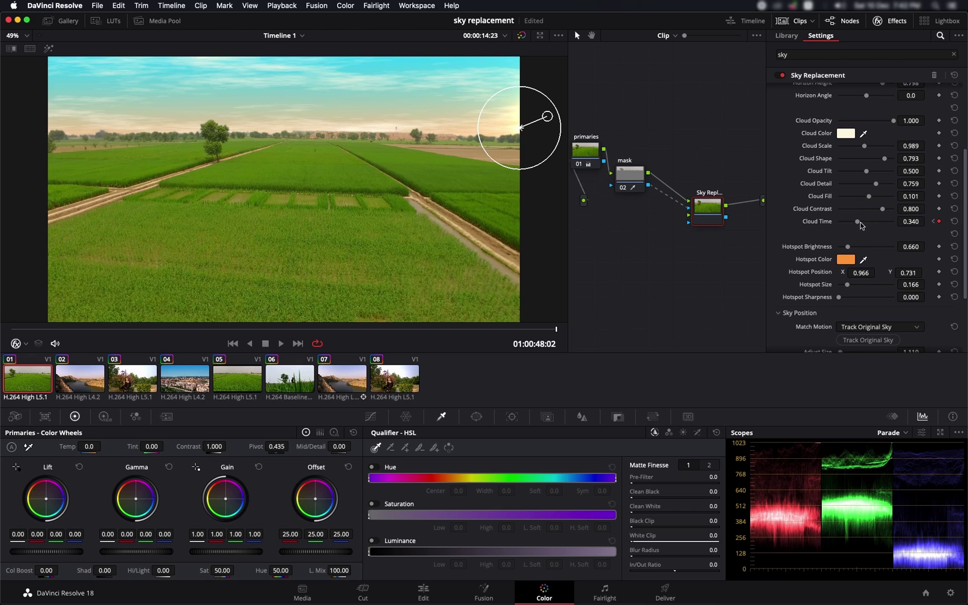
key(space)
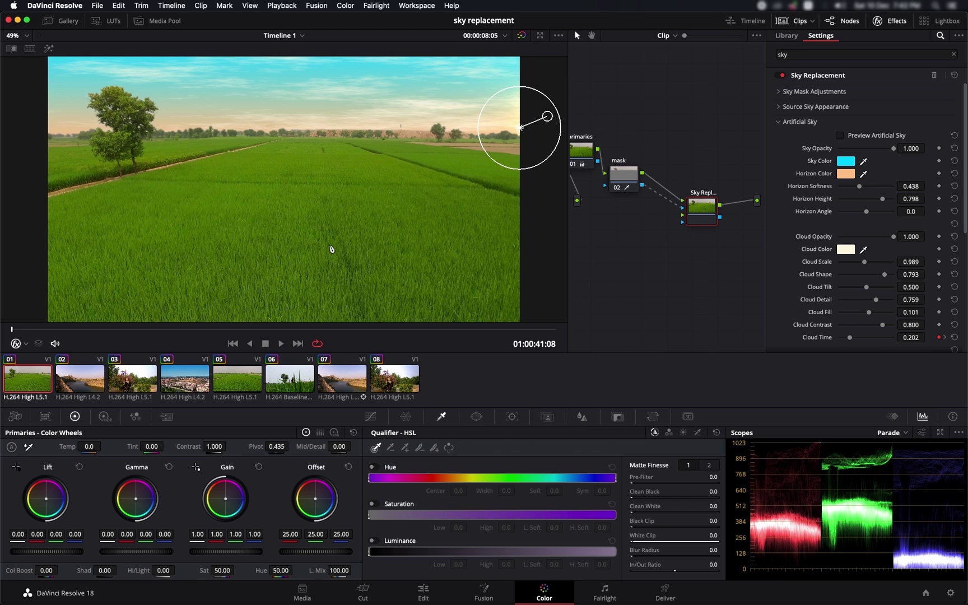
Step: Enlarge the viewer with Alt+F and set Sky Integration's Lens Distortion to -0.028
key(alt+f)
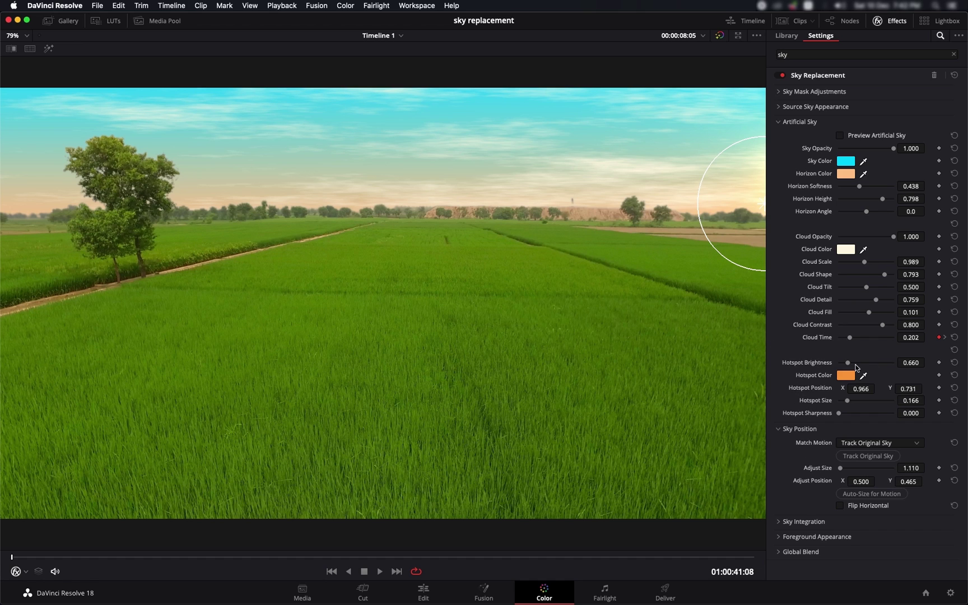
click(778, 523)
scroll(779, 524, down, 1)
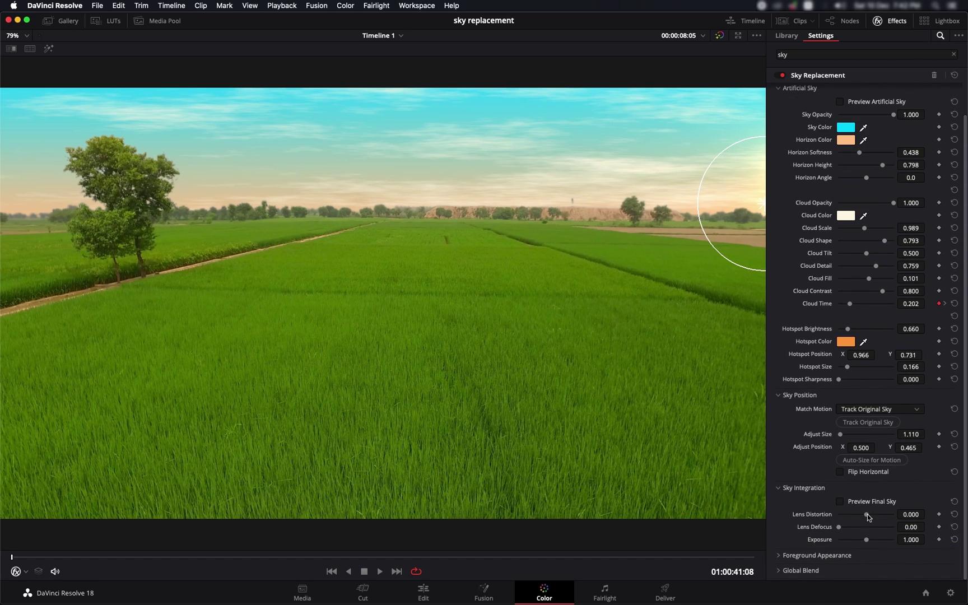
mouse_move(867, 513)
mouse_down()
mouse_move(875, 514)
mouse_move(843, 527)
mouse_move(871, 528)
mouse_move(857, 524)
mouse_up()
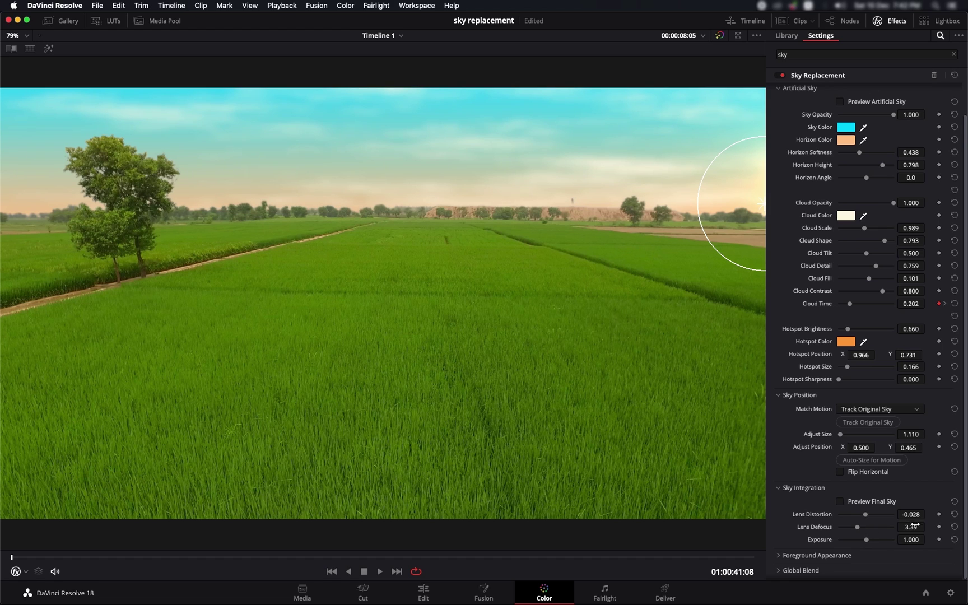
Step: Reset Lens Defocus to 0.00 and, after trying another value, return Exposure to 1.000
click(955, 529)
mouse_move(867, 543)
mouse_down()
mouse_move(877, 543)
mouse_move(840, 542)
mouse_move(855, 543)
mouse_up()
click(952, 541)
Step: Try Adjust Foreground with raised Brightness on the grass, then switch Adjust Foreground back off
click(778, 555)
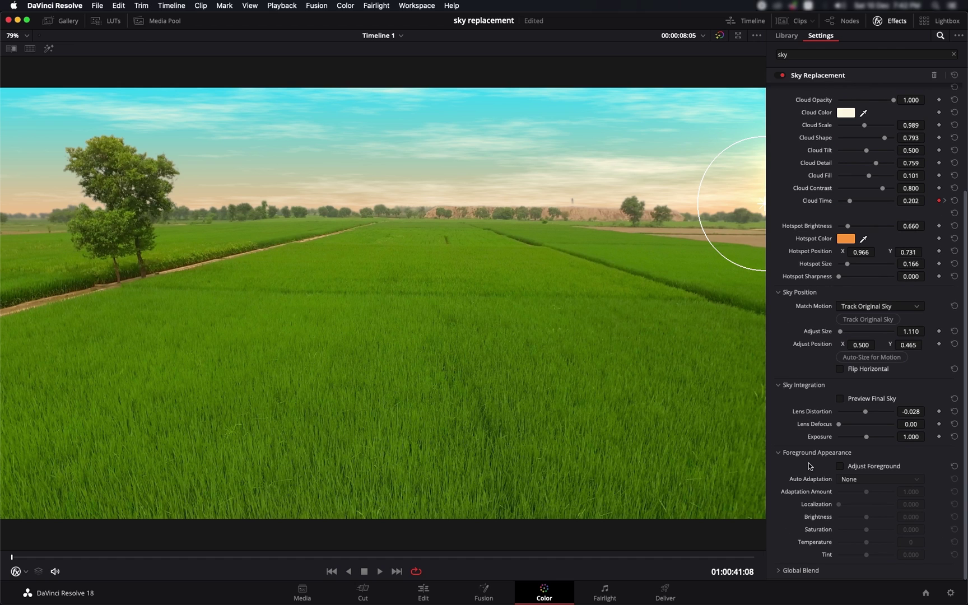
click(839, 467)
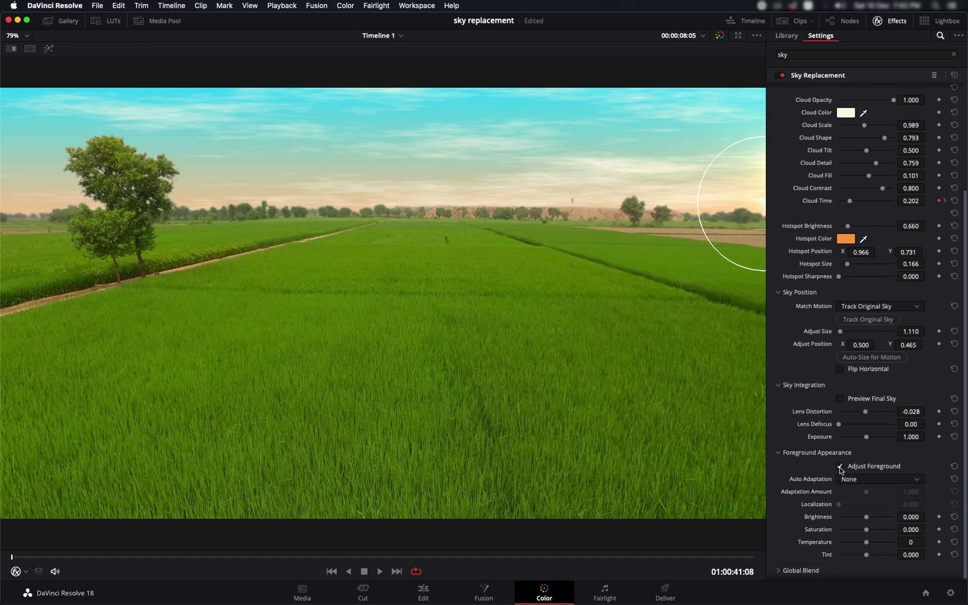
drag(866, 520, 873, 547)
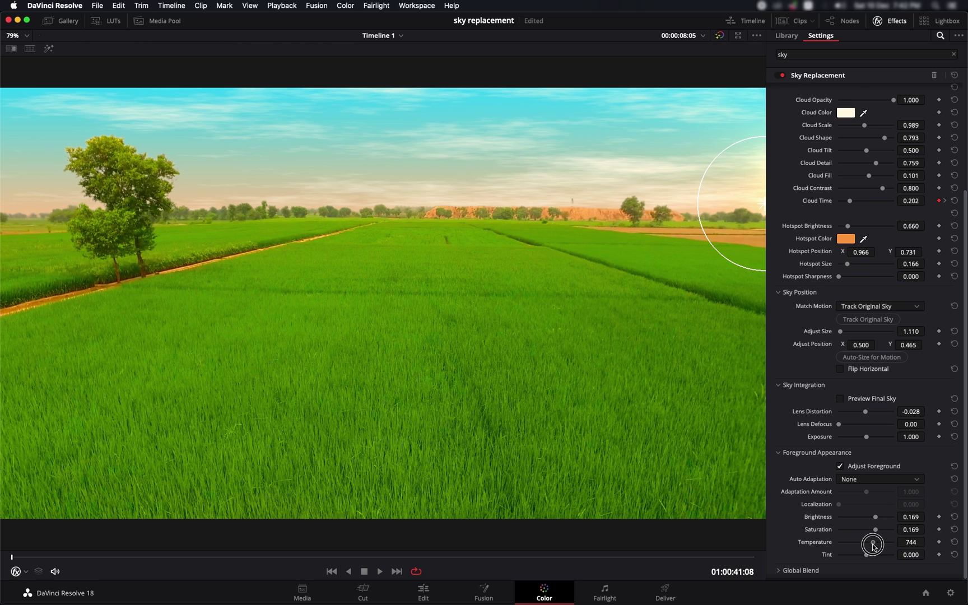
click(840, 468)
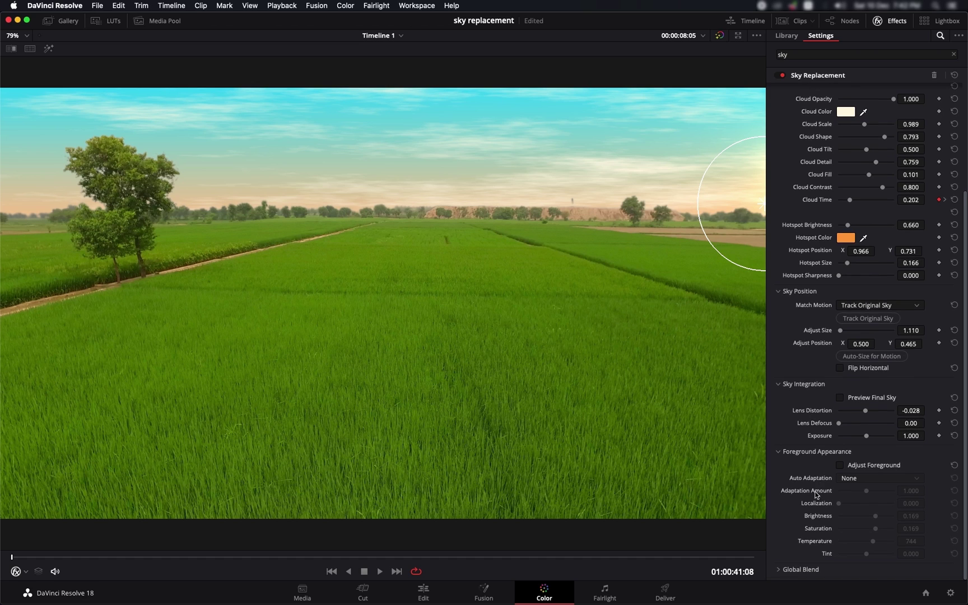
Step: Collapse Foreground Appearance and set the Global Blend slider to about 0.808
click(810, 452)
click(799, 571)
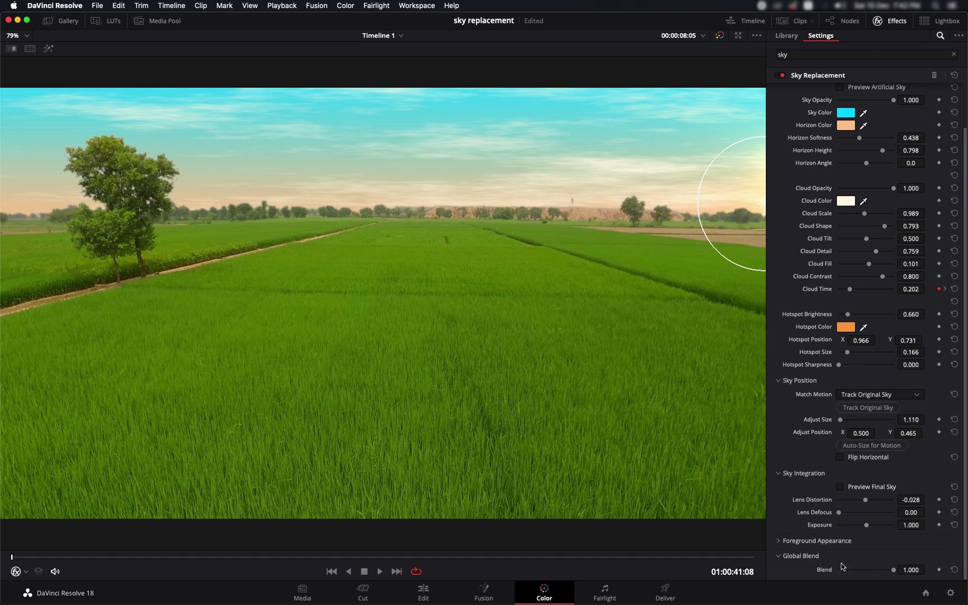
drag(891, 571, 878, 570)
scroll(857, 557, down, 1)
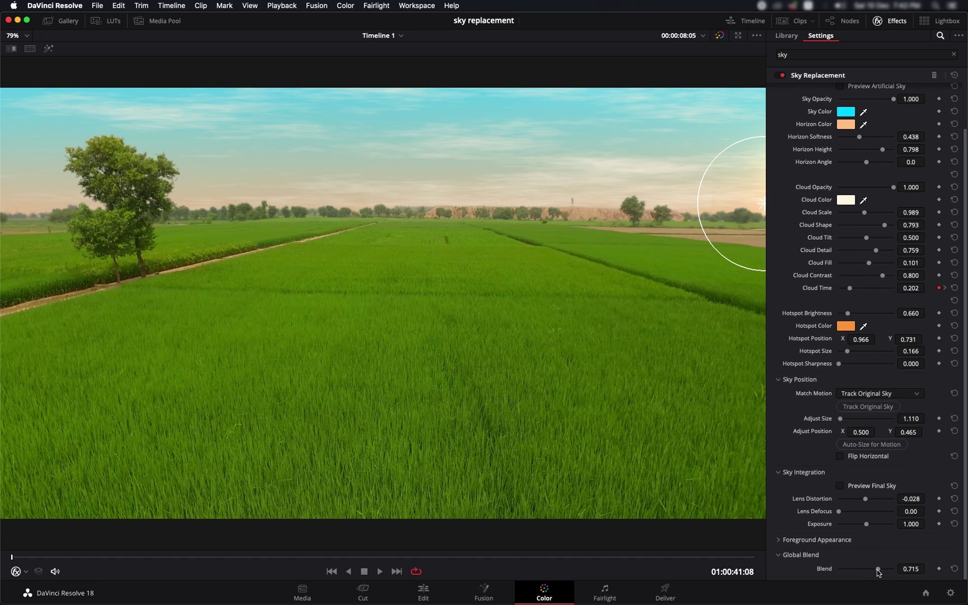
drag(877, 570, 878, 572)
drag(877, 571, 883, 574)
Step: Save the project with Cmd+S
key(super+s)
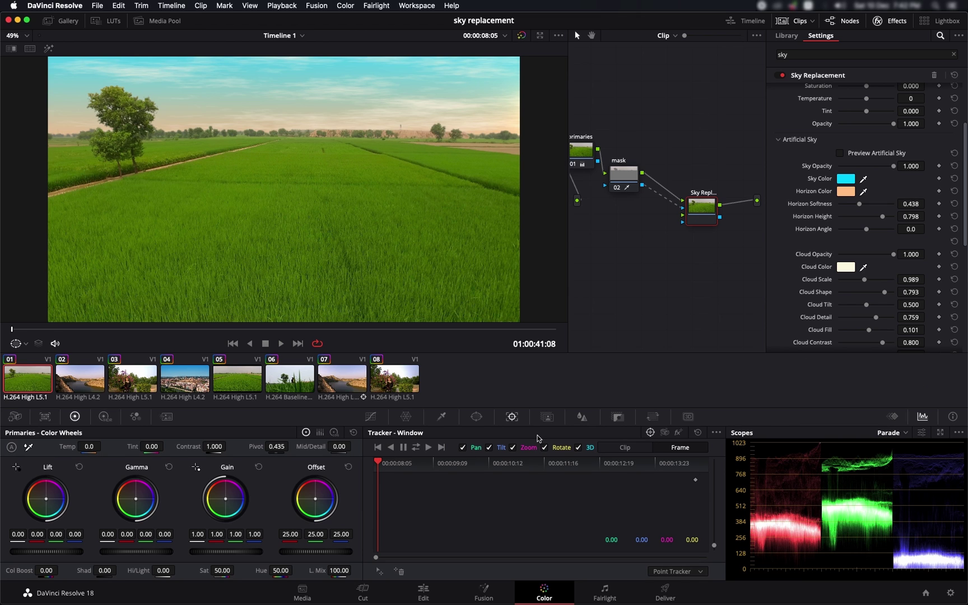
Step: Switch to the girl-with-pinwheel clip and select its sky replacement node
click(130, 387)
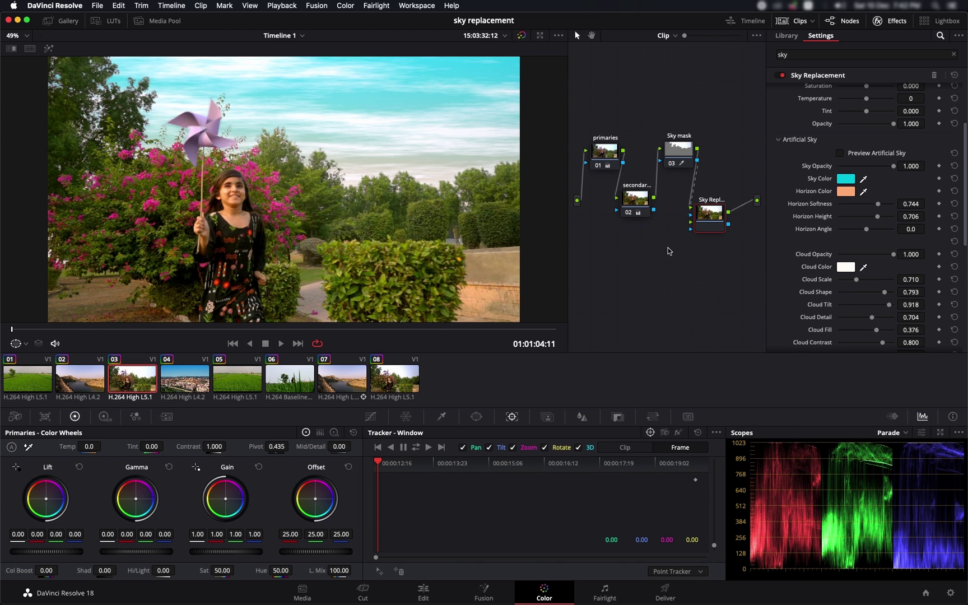
click(680, 151)
click(709, 215)
drag(711, 217, 714, 210)
scroll(782, 297, down, 1)
scroll(781, 298, down, 4)
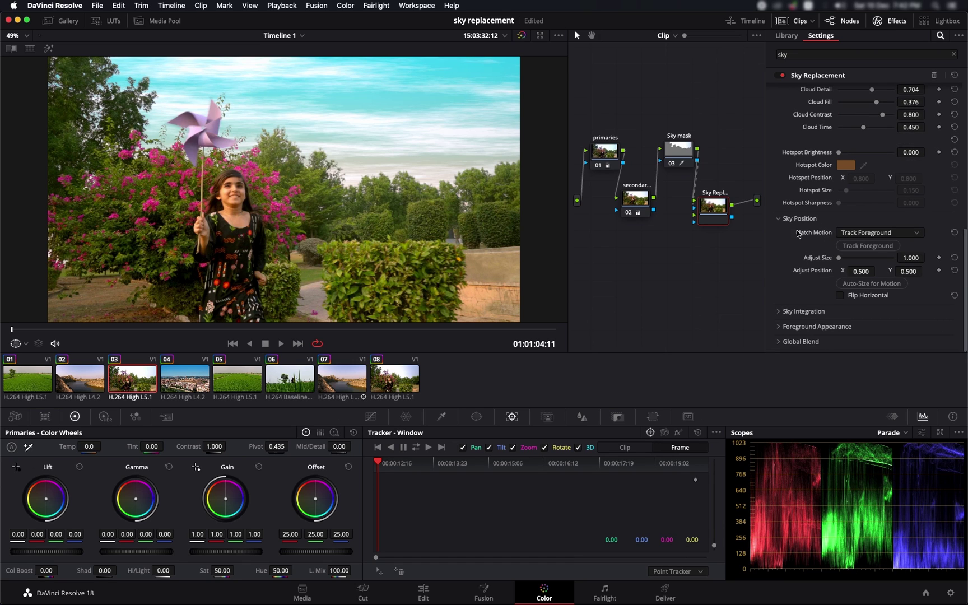
Step: Set Match Motion to Track Foreground, then replay the clip from the start
click(861, 233)
click(863, 224)
click(892, 247)
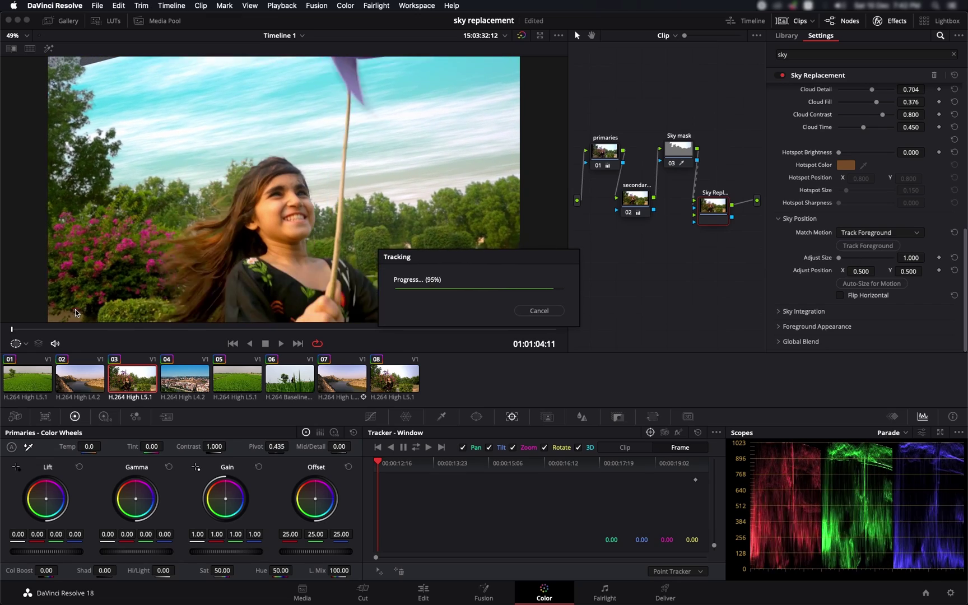
click(10, 328)
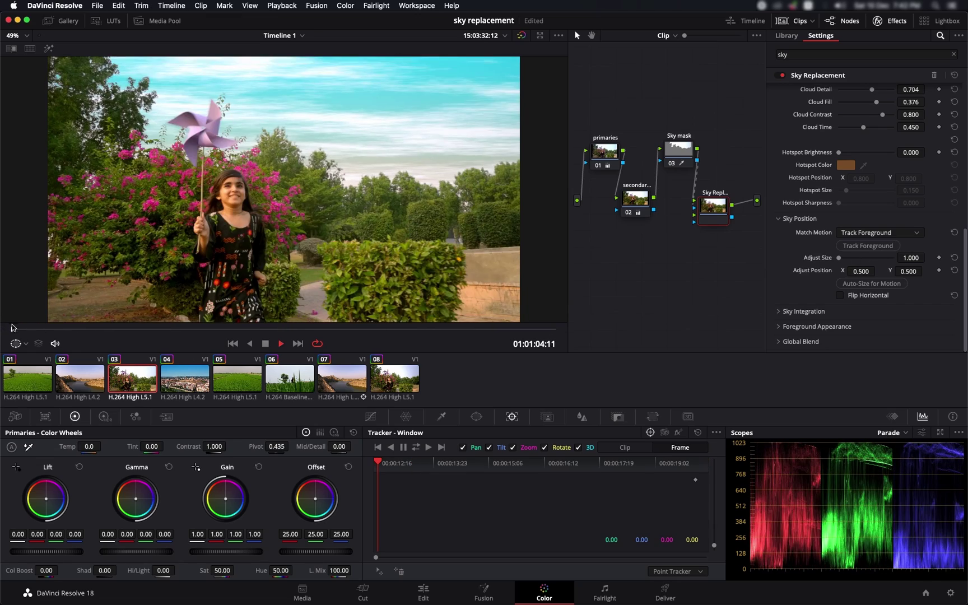
key(space)
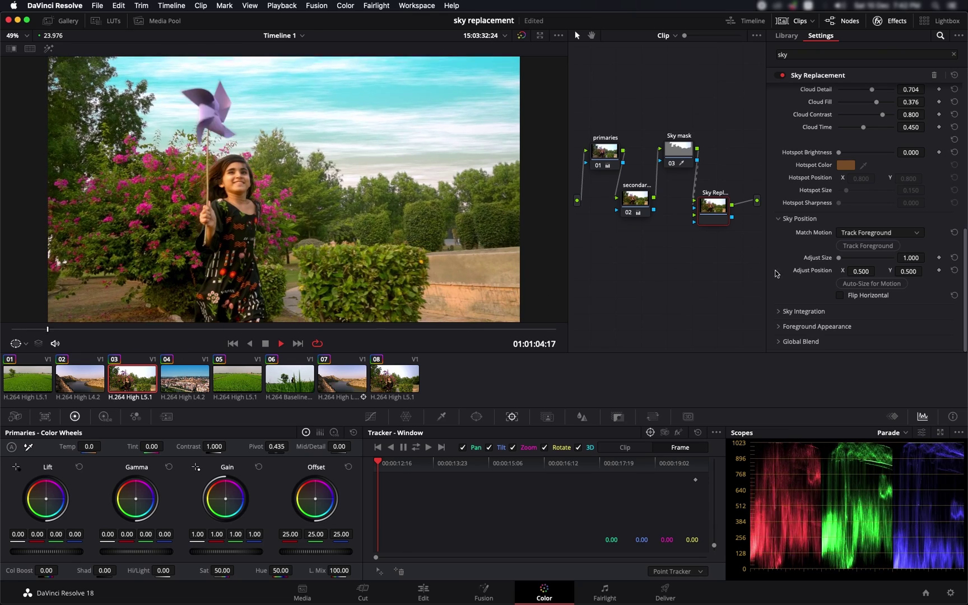
key(space)
Step: Auto-size the sky for motion to Adjust Size 1.331, play it, and return to the first frame
click(860, 283)
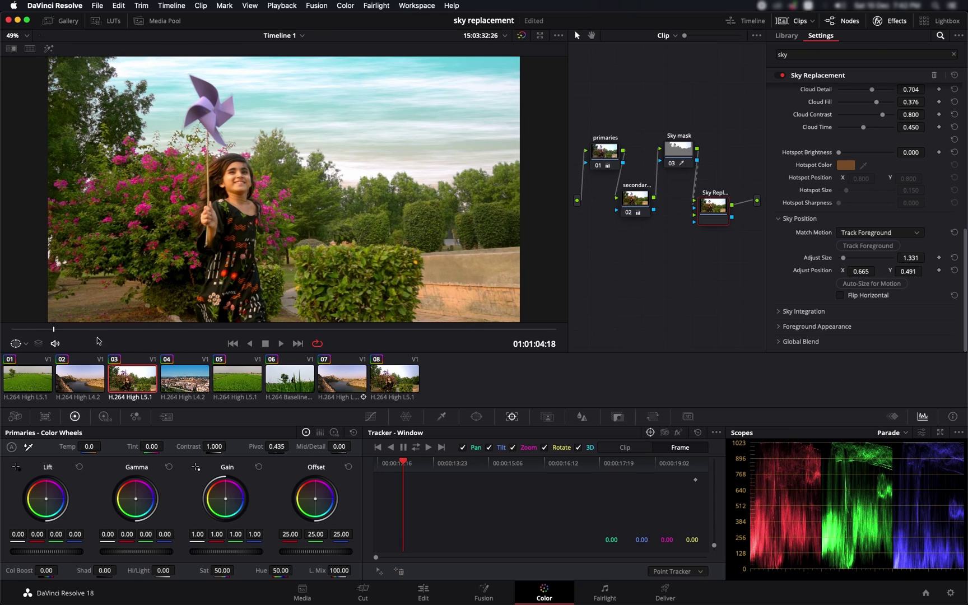
key(space)
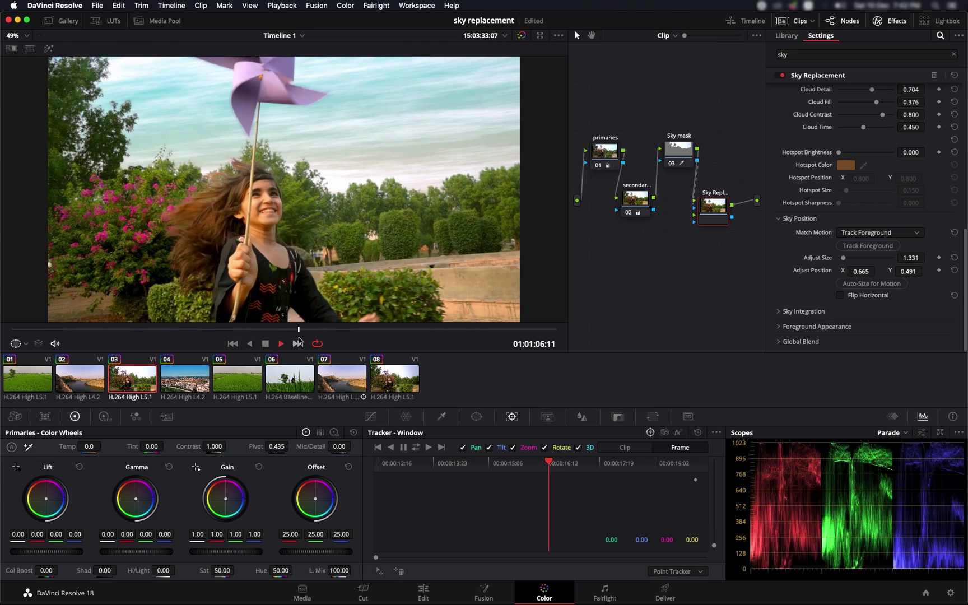
drag(238, 329, 11, 330)
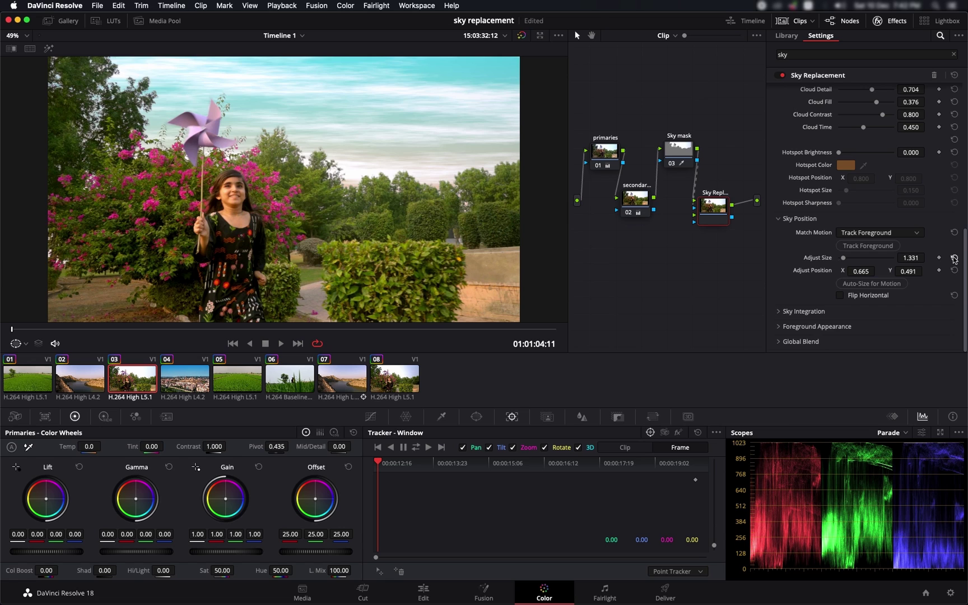
Step: Set Match Motion to Track Original Sky, then stop playback and scrub the pinwheel clip
click(916, 234)
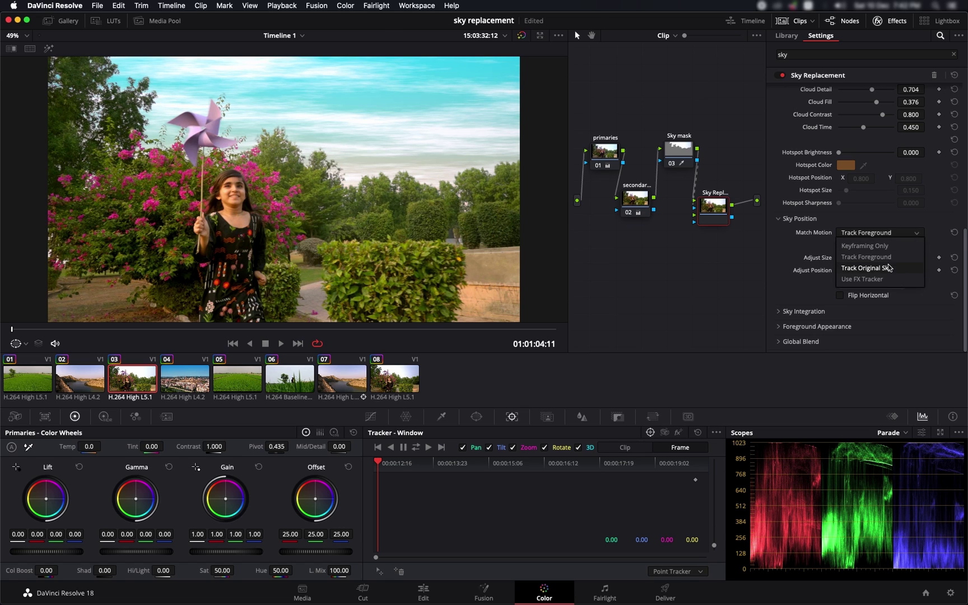
click(887, 269)
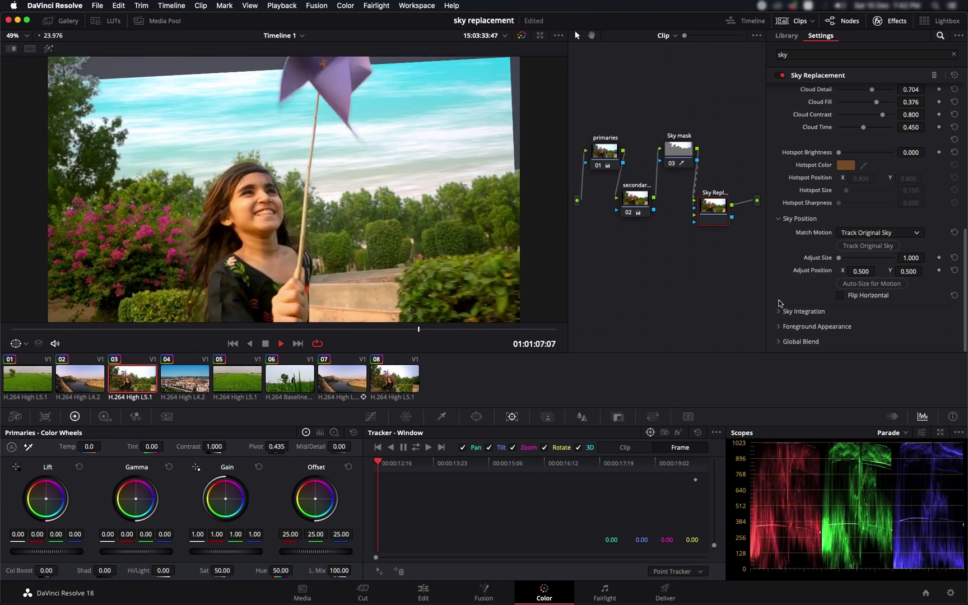
key(space)
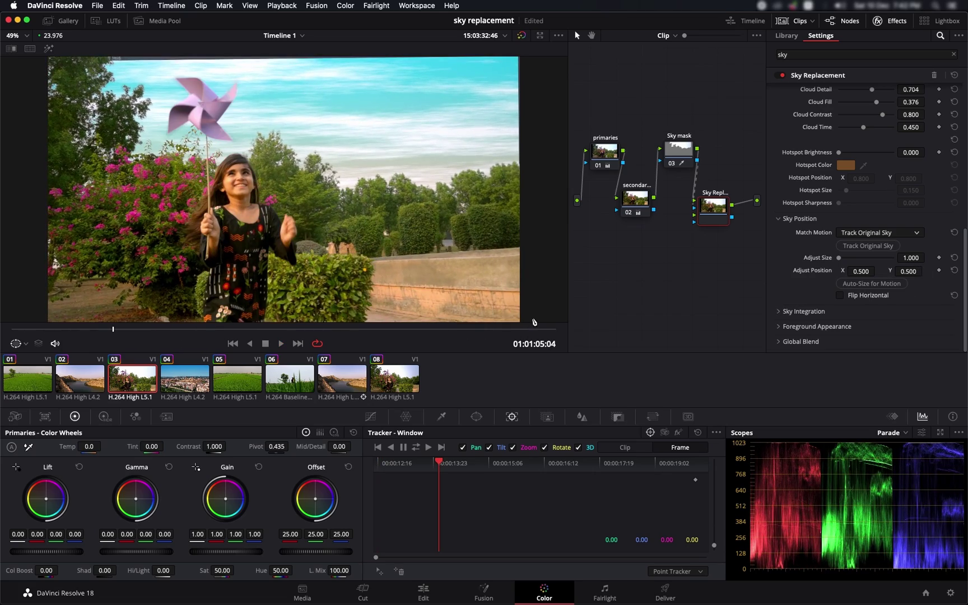
drag(423, 330, 12, 329)
scroll(890, 252, up, 1)
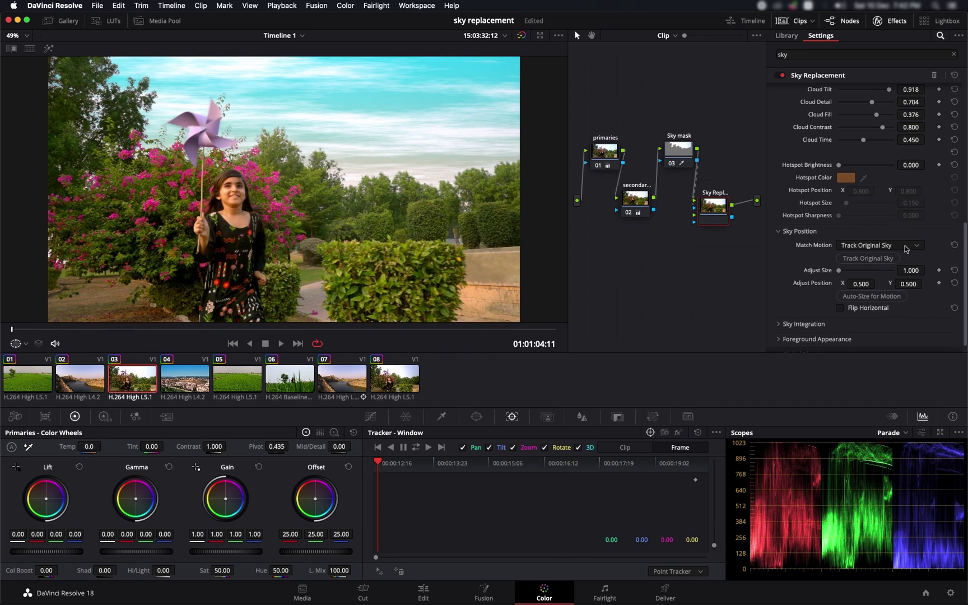
Step: Set Match Motion to Use FX Tracker and save the project
click(907, 246)
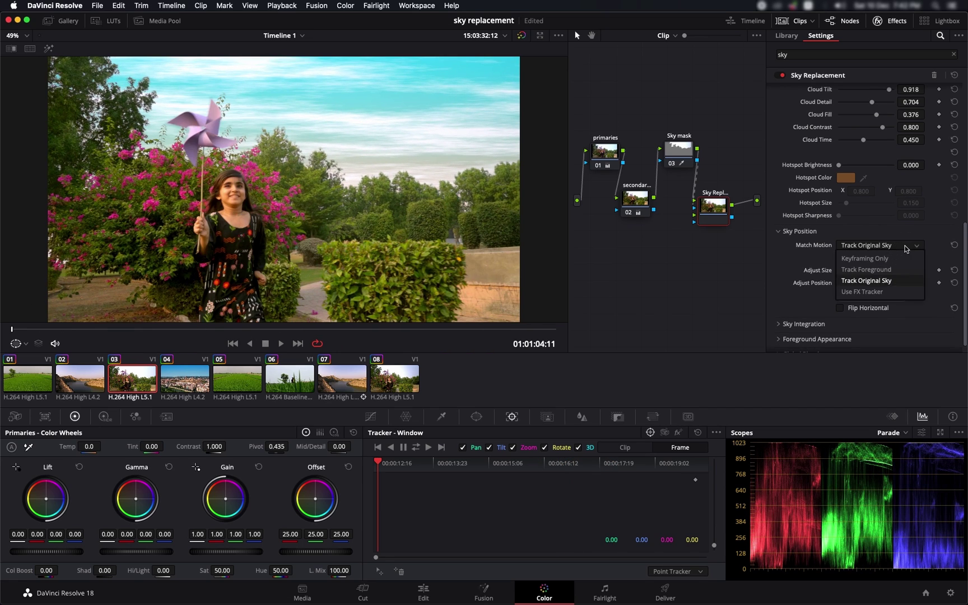
click(877, 293)
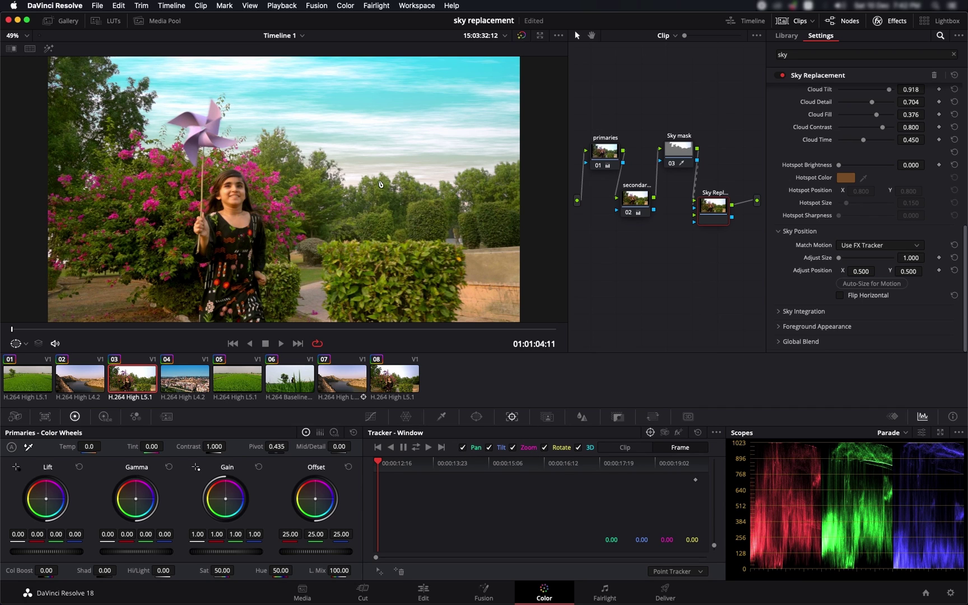
key(super+s)
Step: Switch the Tracker palette to FX mode and add a tracking point, dragging it toward the trees
click(679, 434)
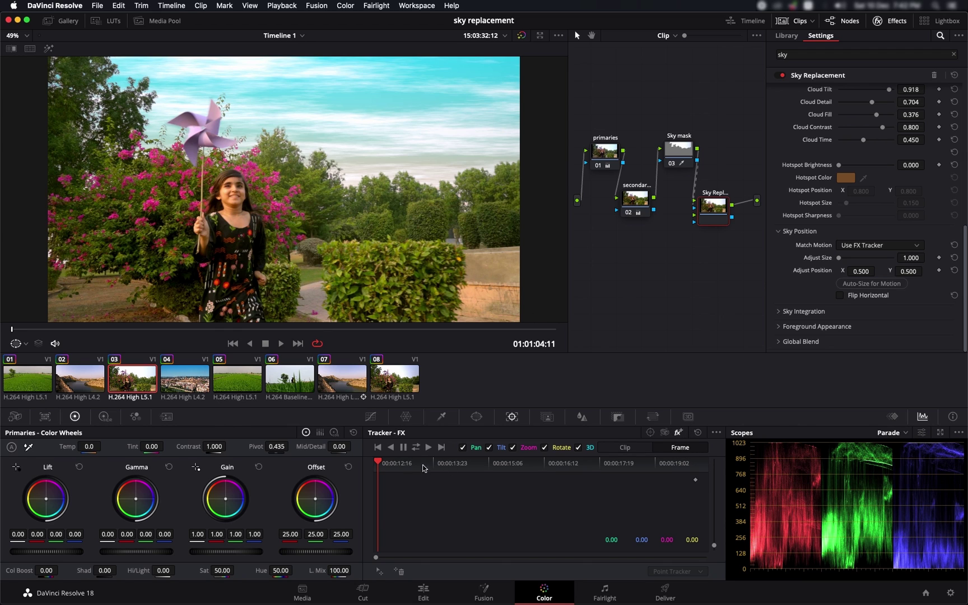
click(416, 447)
click(380, 574)
drag(283, 189, 406, 191)
Step: Play through the pinwheel clip and place the tracking point on the right-hand treeline
key(space)
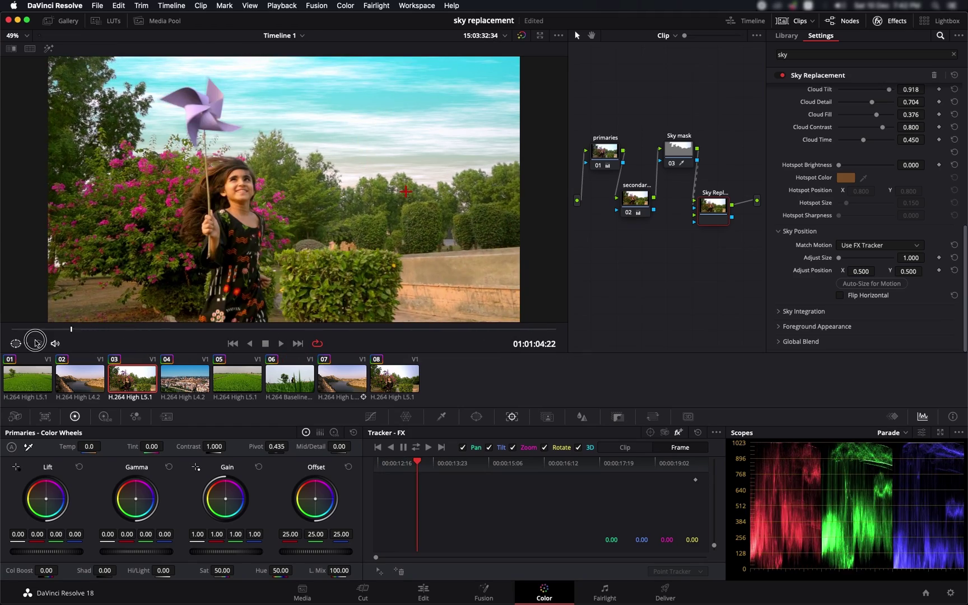
drag(6, 336, 59, 330)
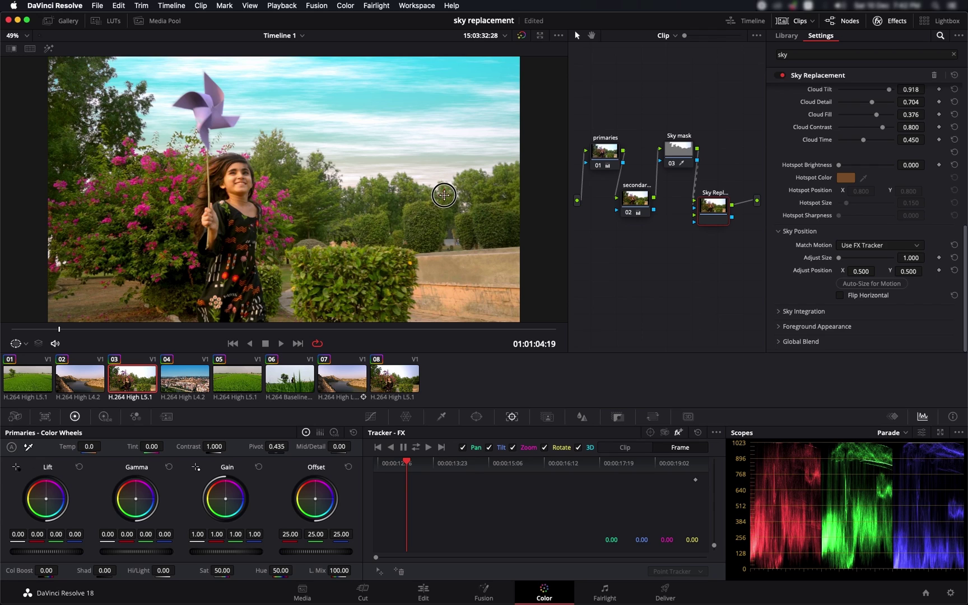
drag(77, 329, 7, 329)
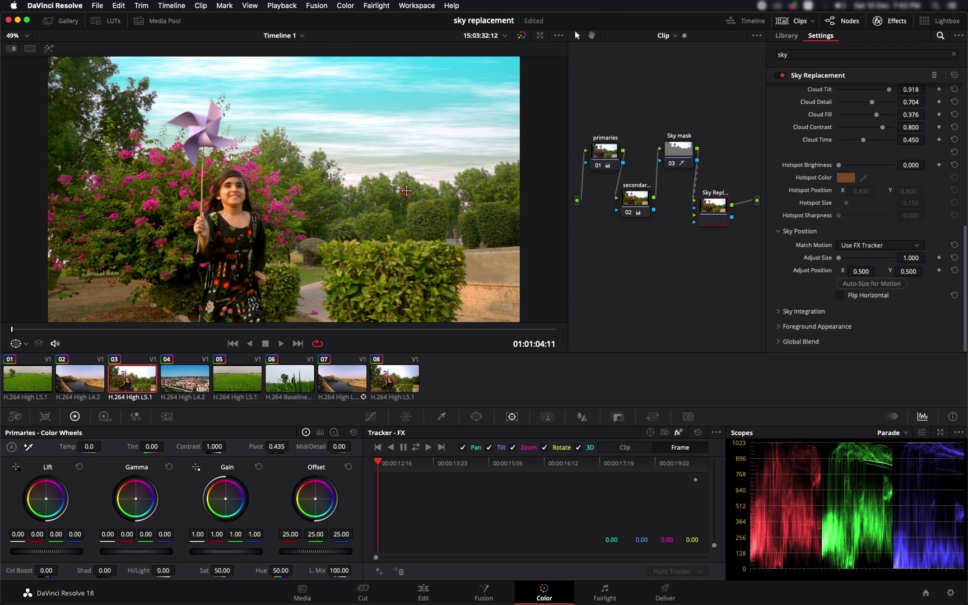
click(482, 171)
Step: Track the treeline point forward and backward through the clip, review the playback, then auto-size the sky
click(416, 447)
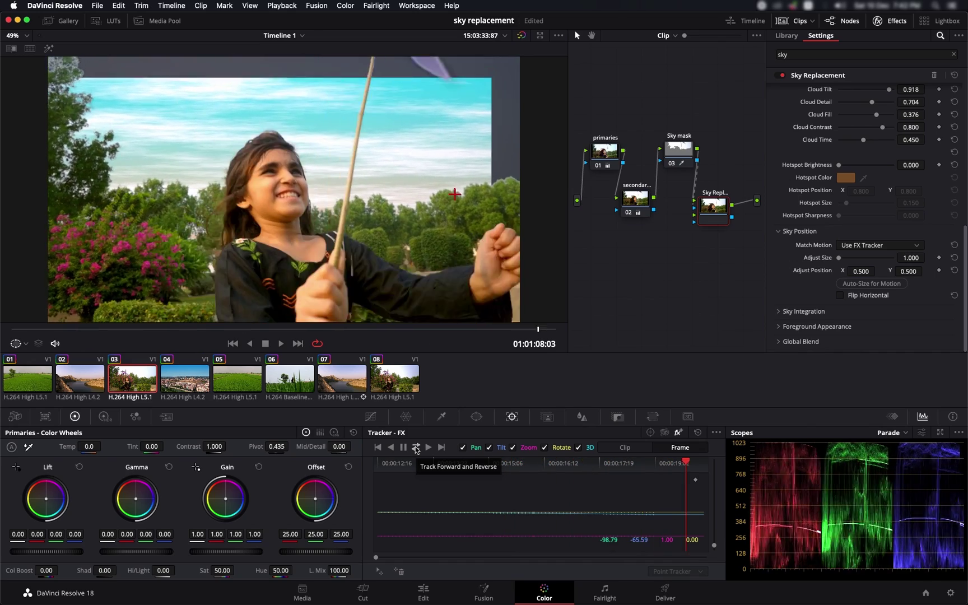
mouse_move(20, 329)
mouse_down()
mouse_move(520, 365)
mouse_move(97, 342)
mouse_move(2, 324)
mouse_up()
click(281, 343)
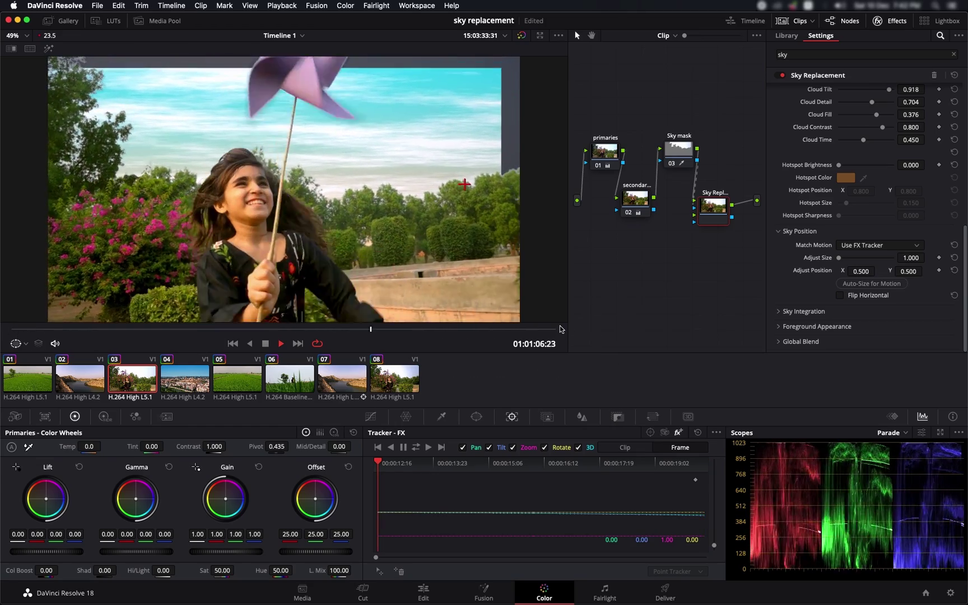
key(space)
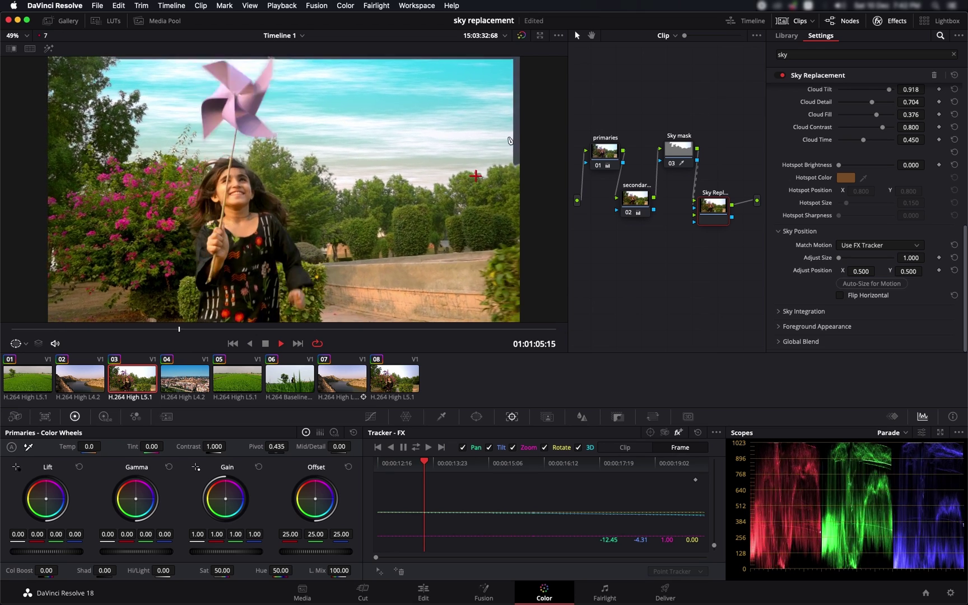
key(space)
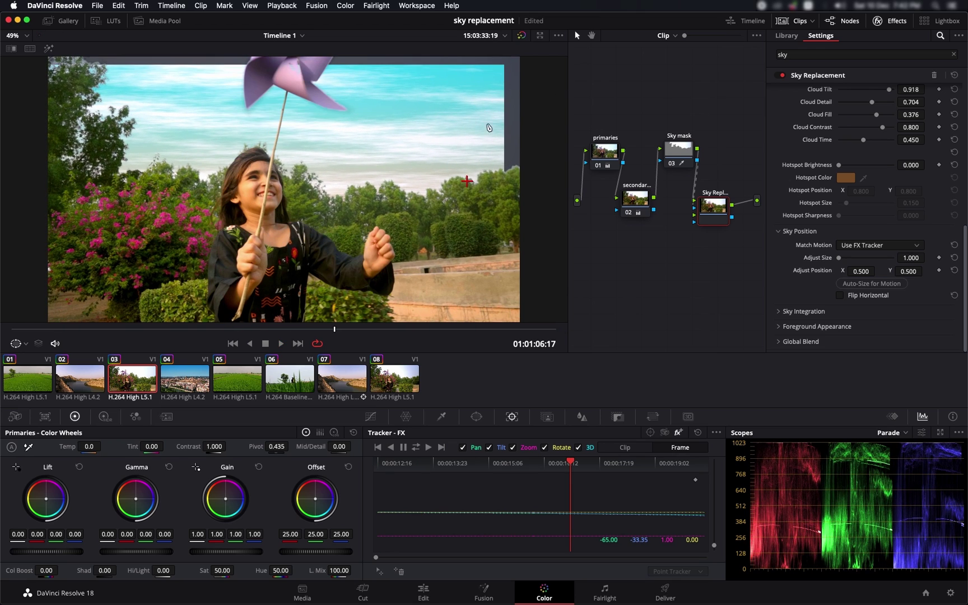
click(882, 284)
Step: Set the replacement sky to Adjust Size 1.146 and Position Y 0.392, then replay to check coverage
drag(840, 259, 841, 261)
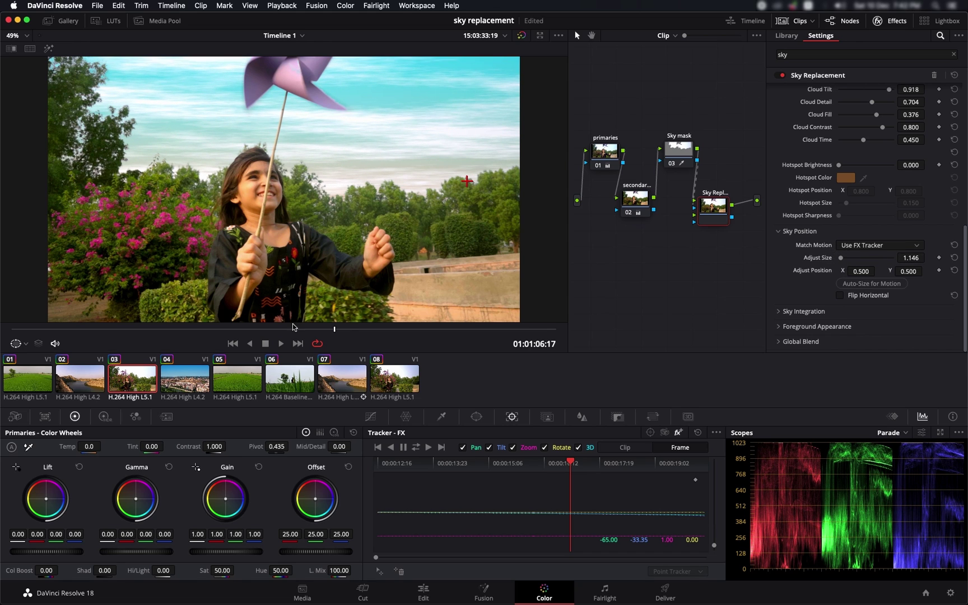
drag(346, 329, 619, 342)
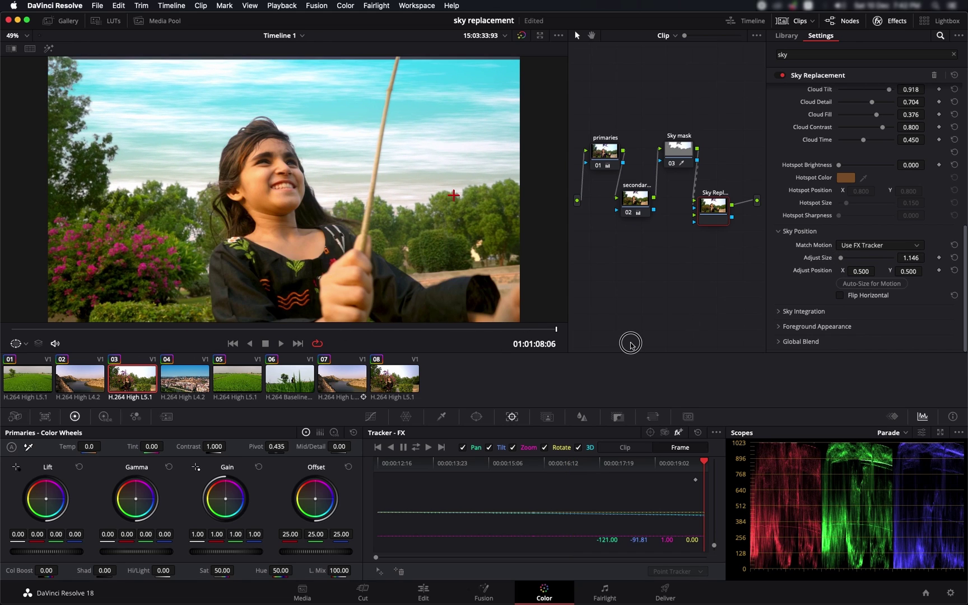
drag(905, 273, 851, 287)
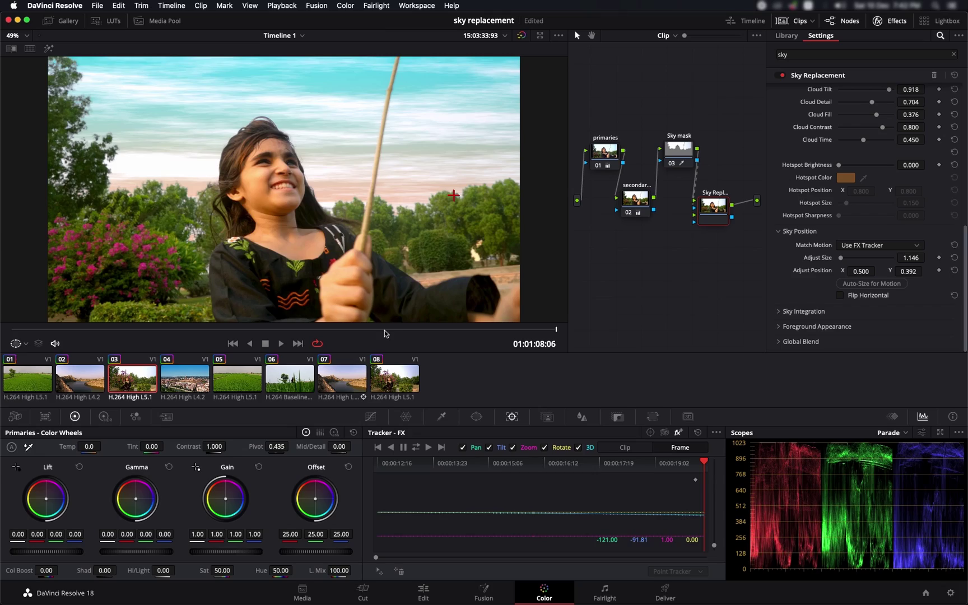
drag(385, 333, 5, 330)
key(space)
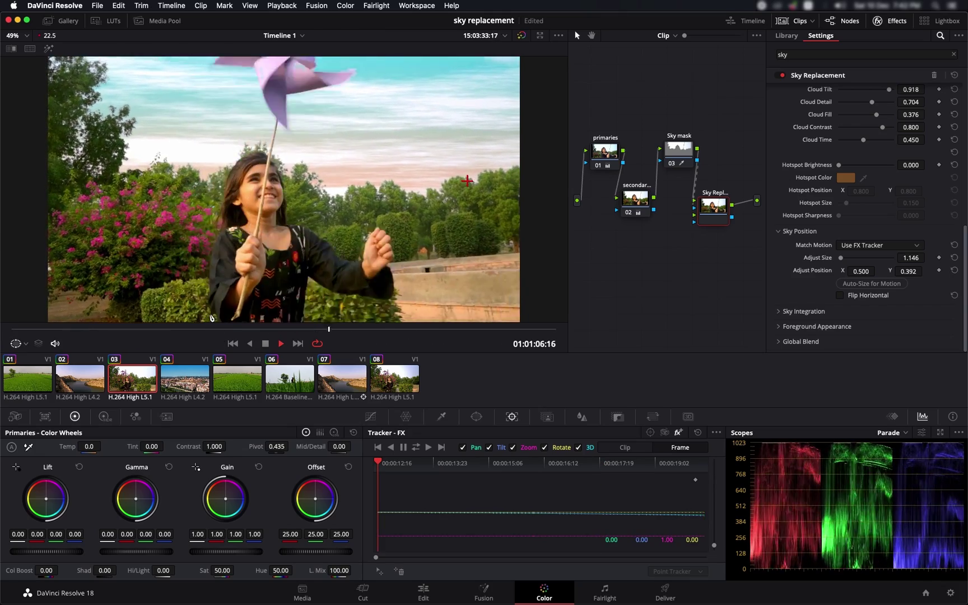
key(space)
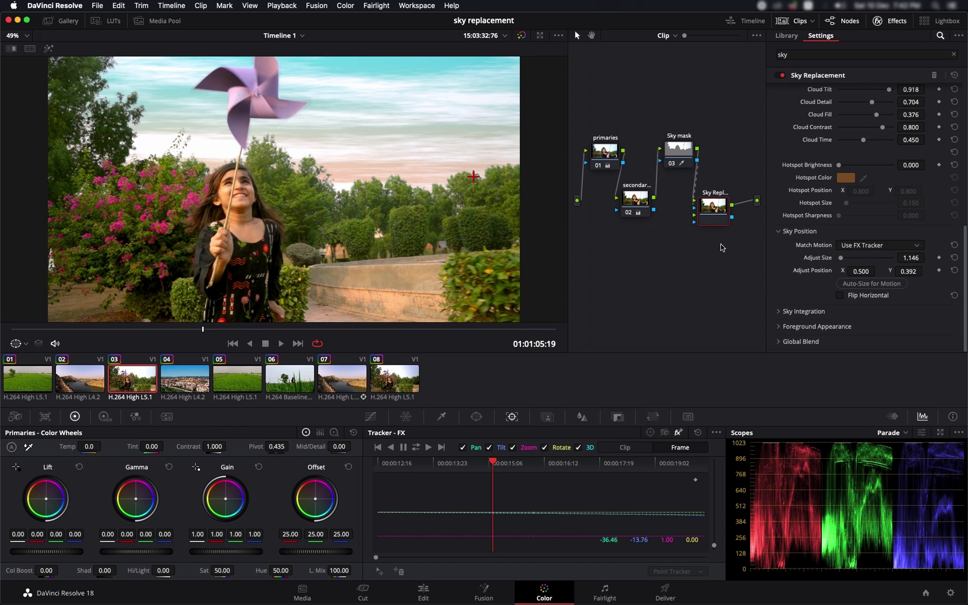
Step: Shift the Sky Replacement node up-right in the Node Editor and play the finished pinwheel clip
drag(714, 217, 729, 186)
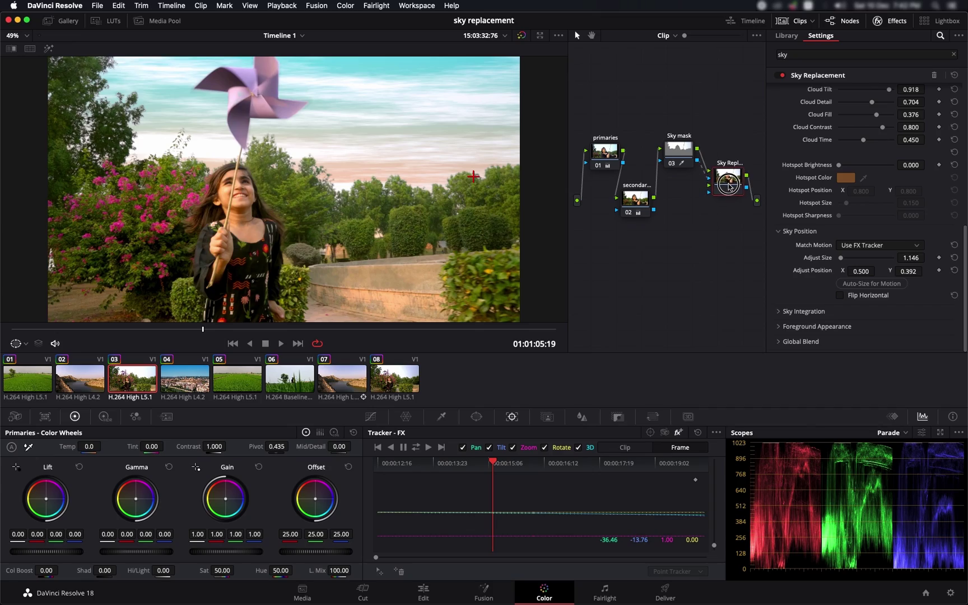
key(space)
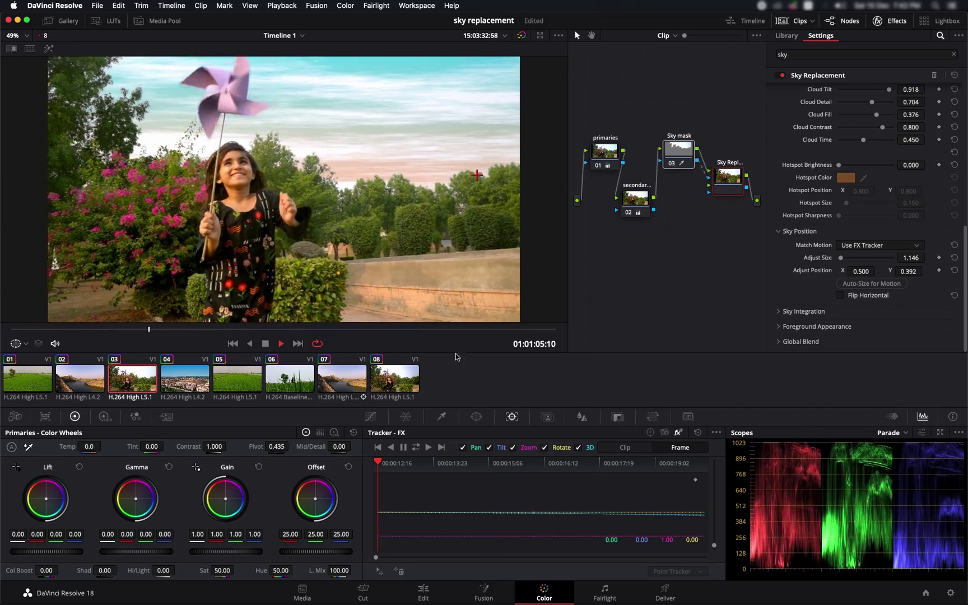